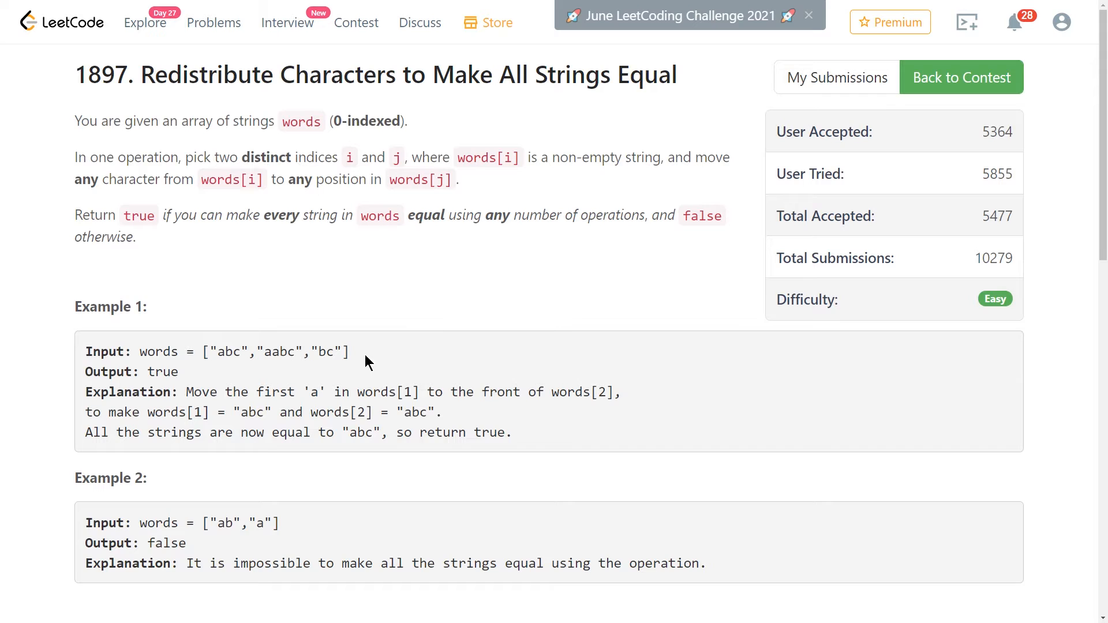
- Study the Example 1 words abc, aabc, bc, highlighting the extra a and bc
left_click_drag(350, 351, 204, 352)
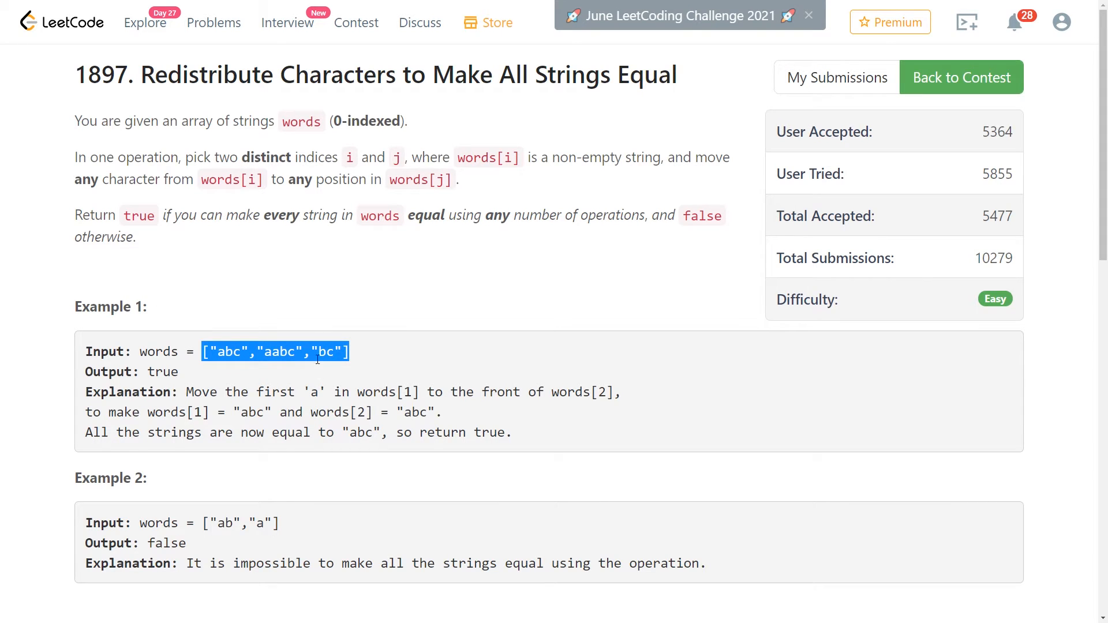
left_click(271, 360)
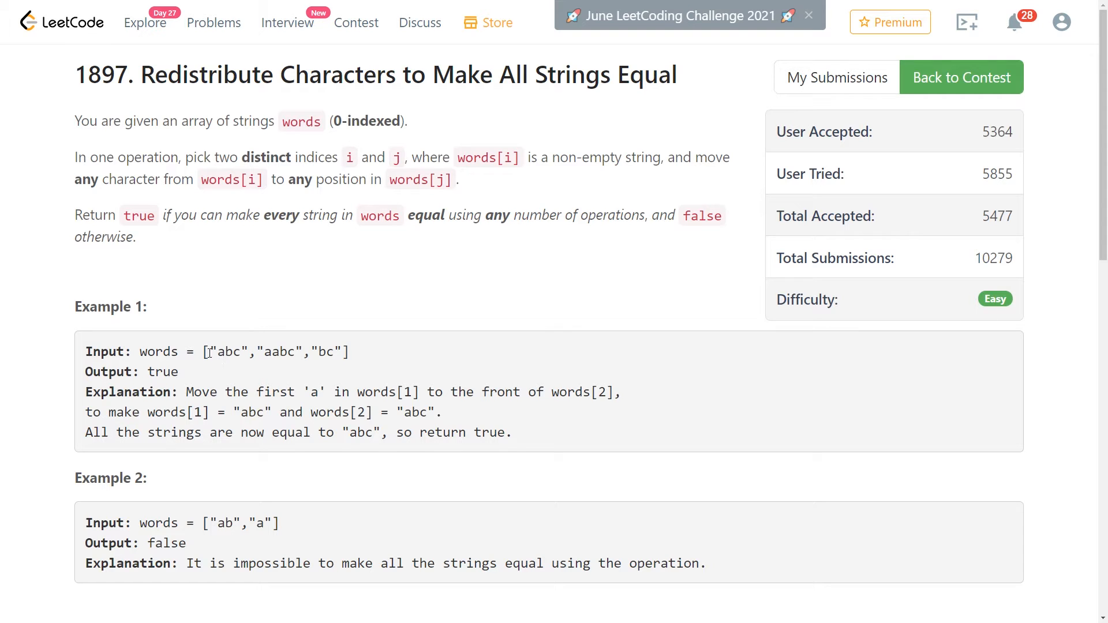
left_click_drag(210, 350, 338, 351)
left_click(260, 352)
double_click(325, 350)
left_click(277, 377)
left_click_drag(279, 352, 272, 352)
left_click(320, 351)
left_click_drag(310, 351, 350, 352)
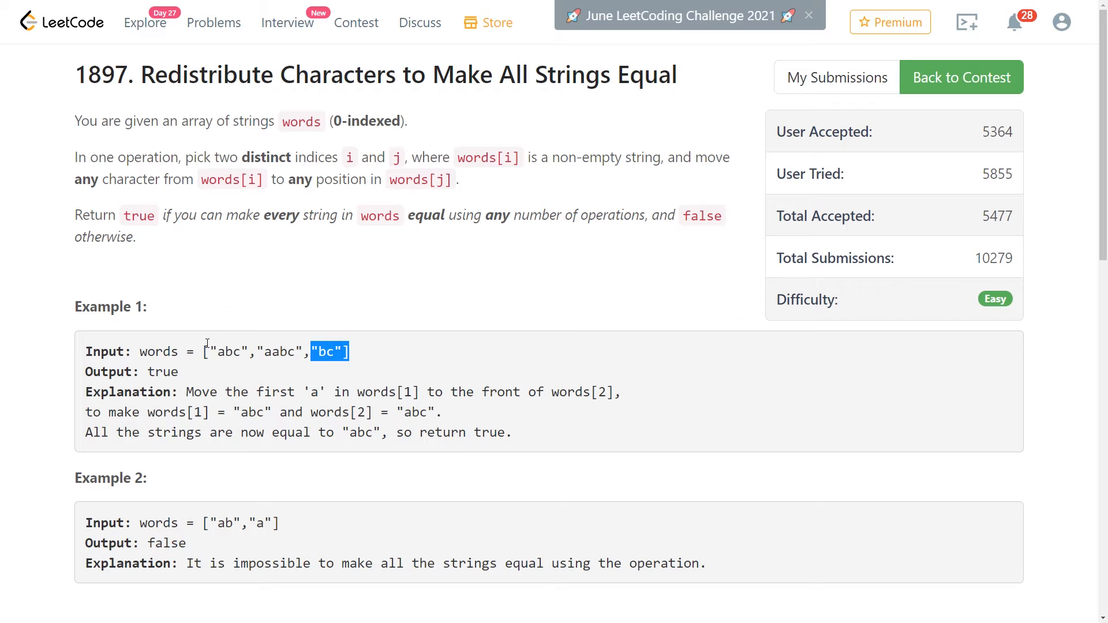
scroll(346, 390, "down", 2)
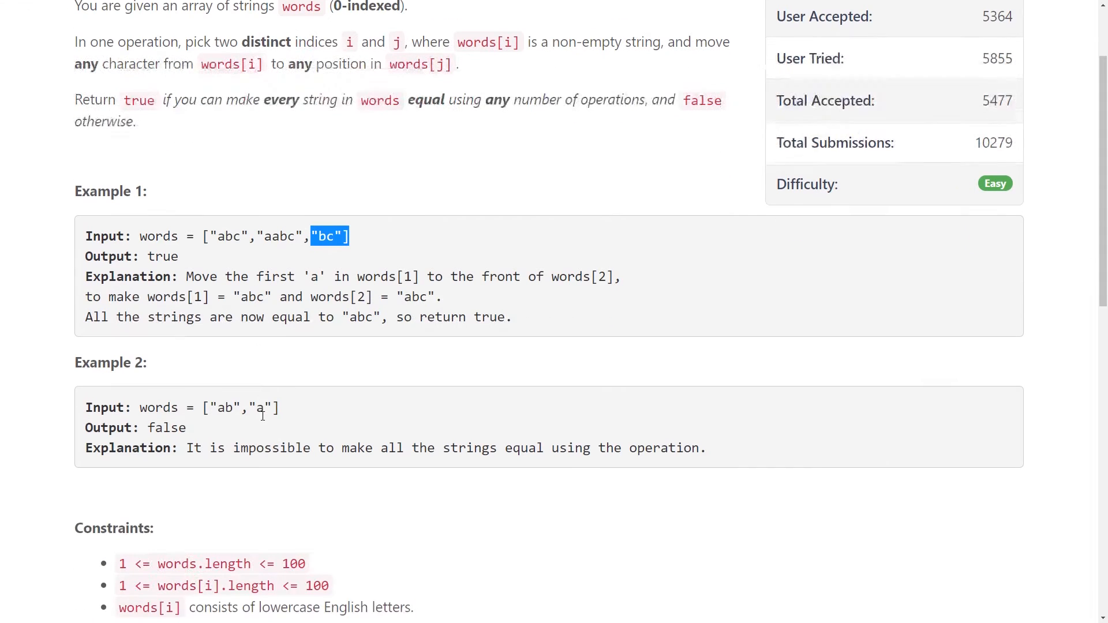
left_click_drag(278, 408, 198, 408)
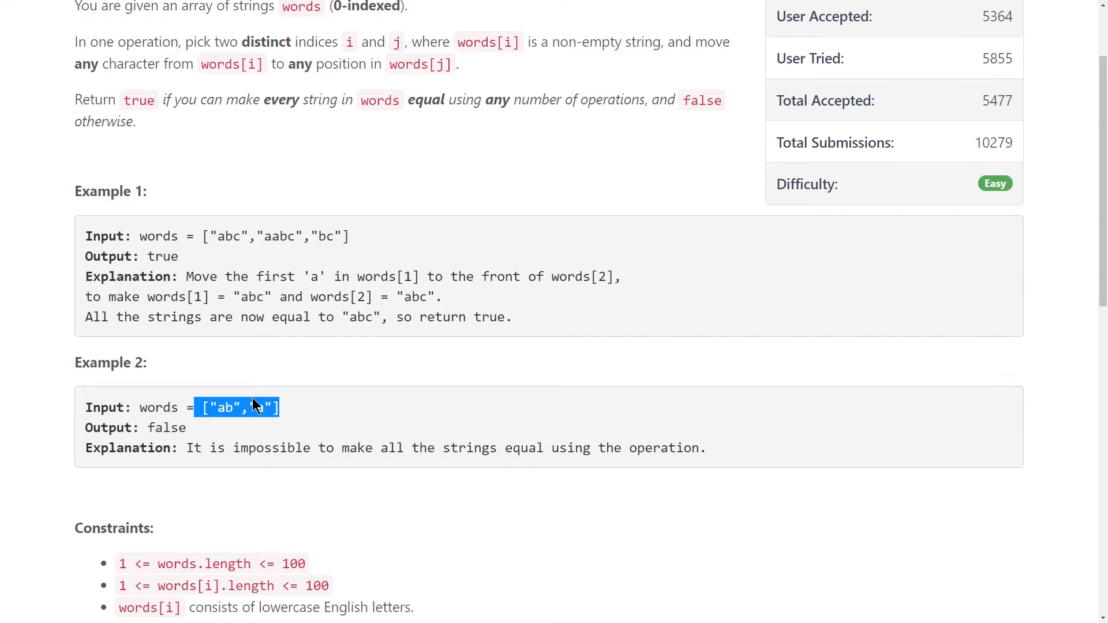
- Review the Example 2 word list ab and re-read the Example 1 input array
left_click(258, 408)
left_click_drag(235, 408, 227, 408)
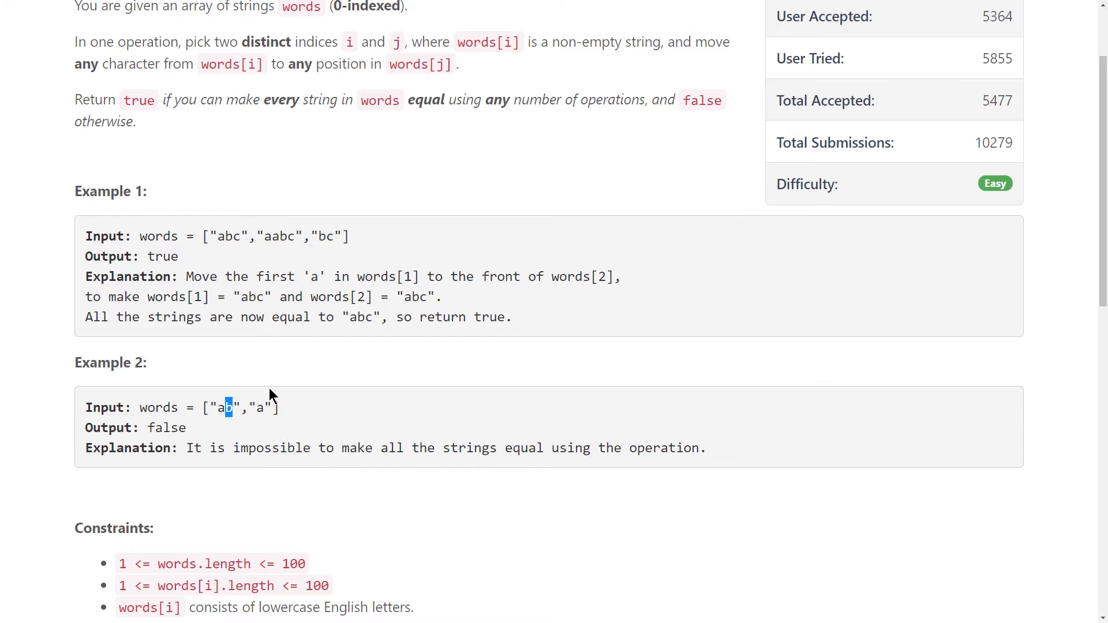
scroll(280, 385, "up", 3)
left_click_drag(211, 351, 345, 351)
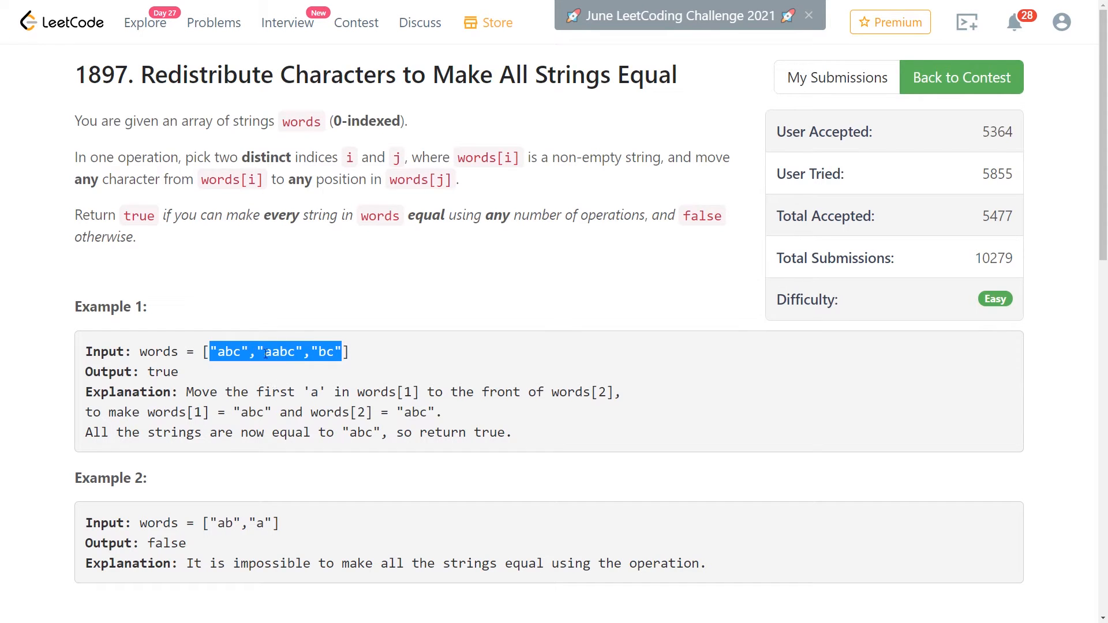
left_click(305, 366)
left_click_drag(344, 350, 211, 351)
left_click(346, 352)
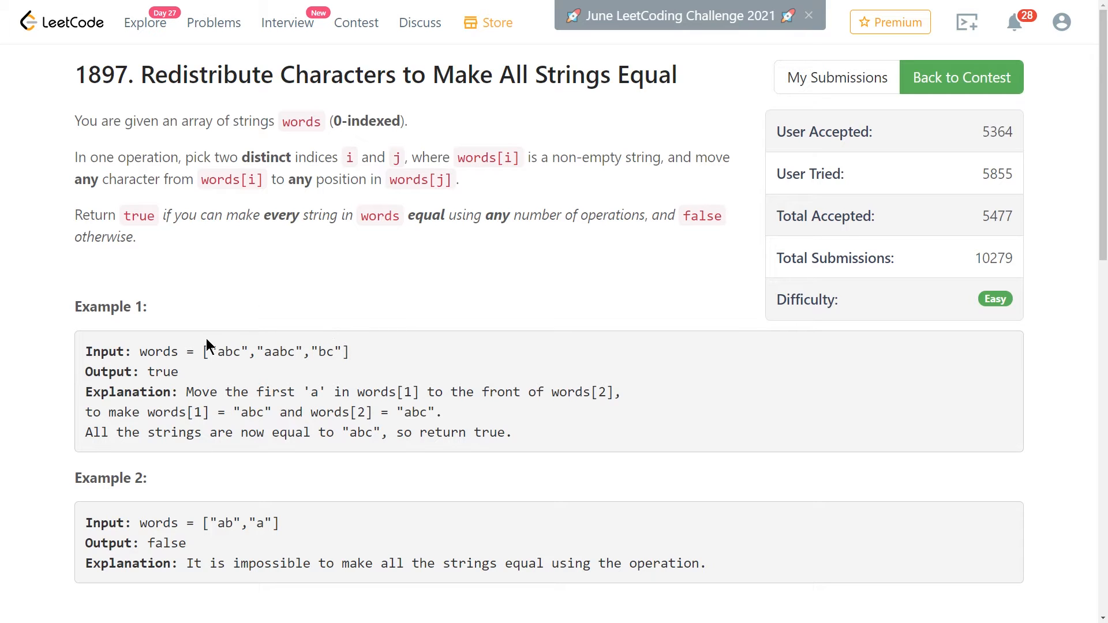
left_click_drag(208, 350, 349, 351)
left_click(306, 430)
left_click_drag(281, 523, 202, 523)
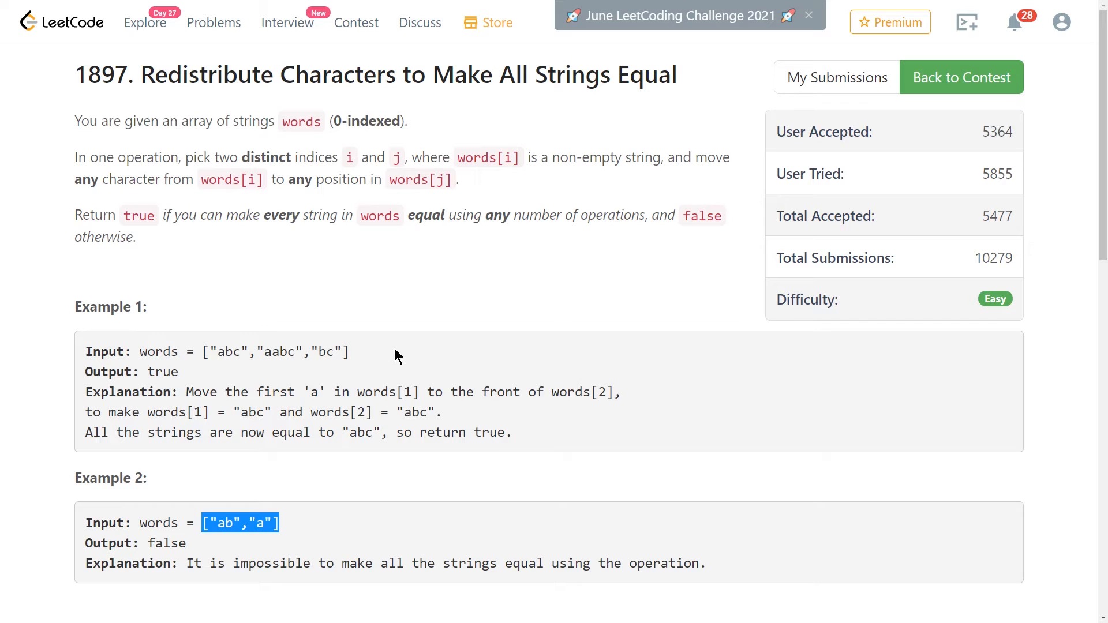
- Evaluate s in IPython and join it with '' into 'abcaabcbcccc'
key("alt+Tab")
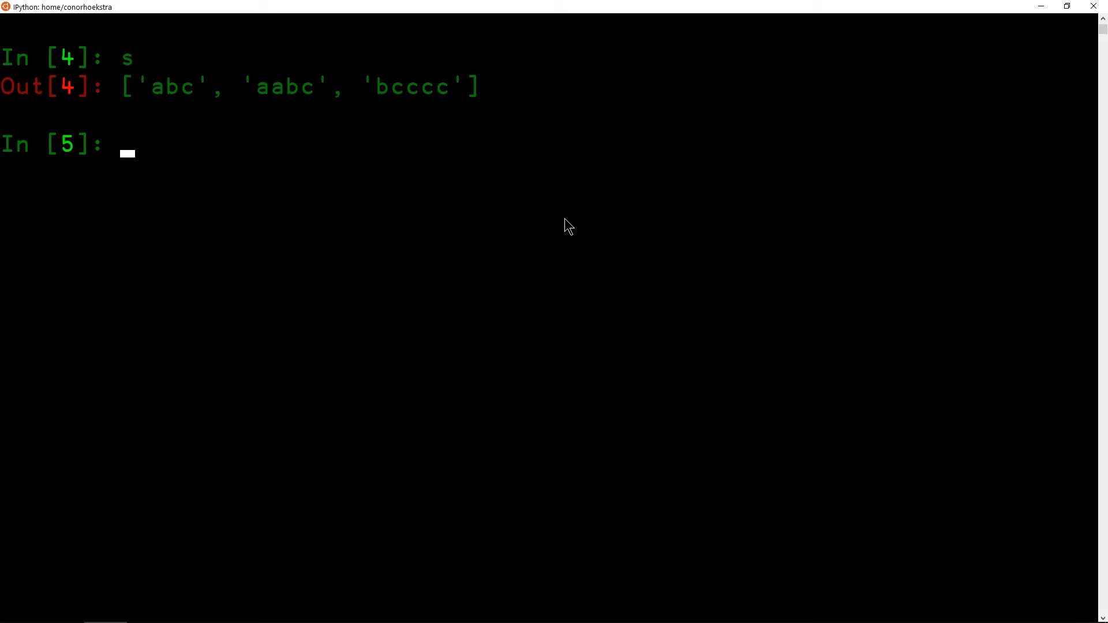
type("s")
key("Return")
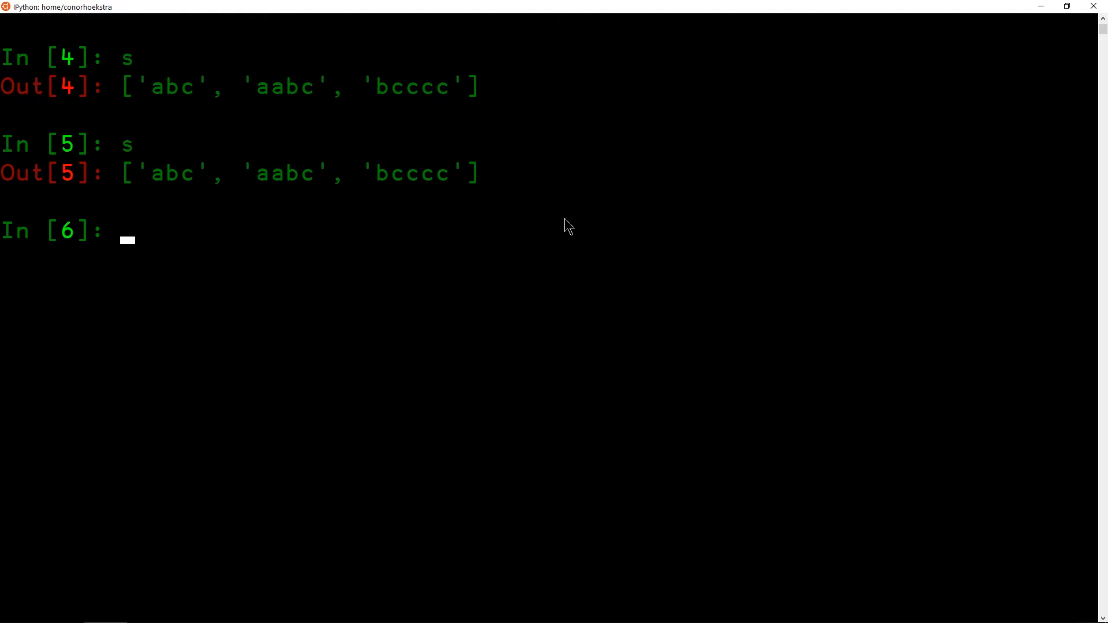
type("''")
type(".kpom")
key("BackSpace")
key("BackSpace")
key("BackSpace")
key("BackSpace")
type("join(s)")
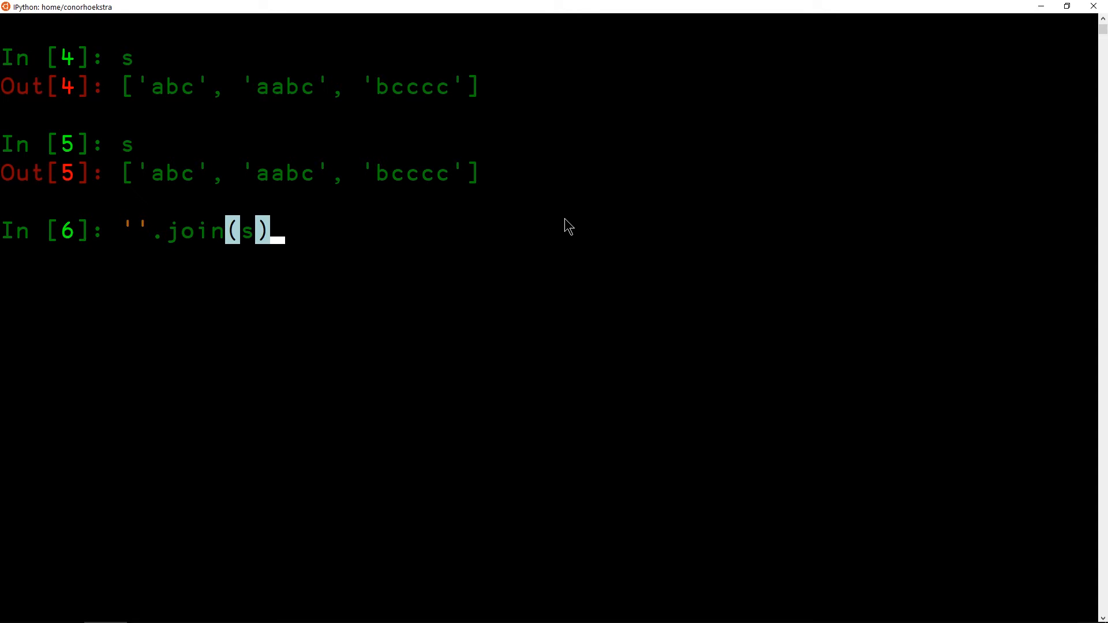
key("Left")
key("Left")
key("Left")
key("Left")
key("Left")
key("Left")
key("Left")
key("Left")
key("Left")
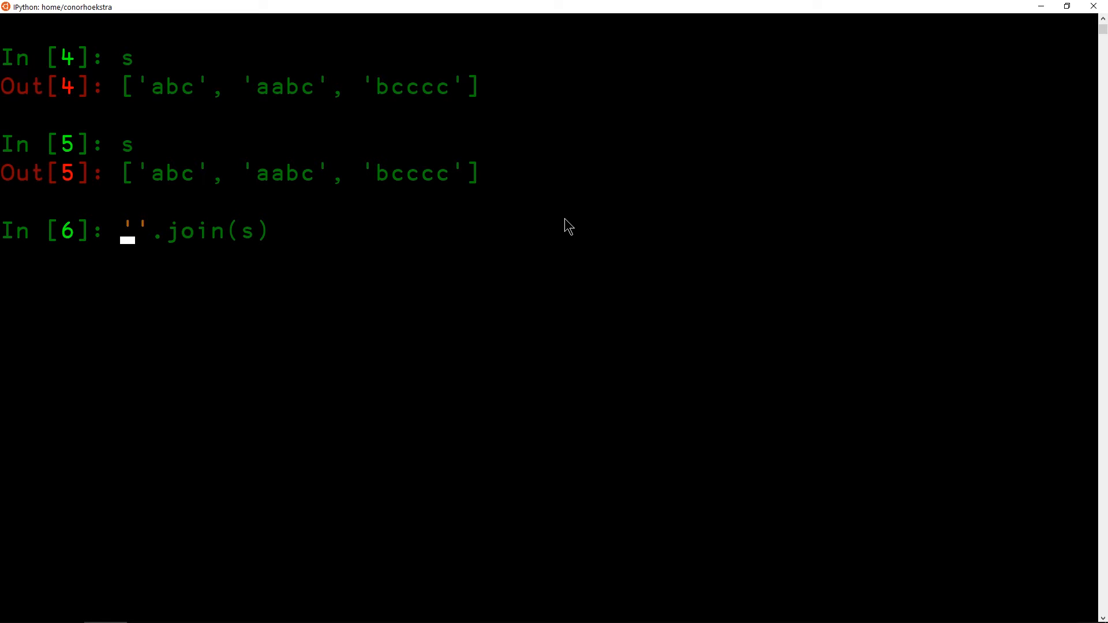
key("Right")
key("Right")
key("End")
key("Return")
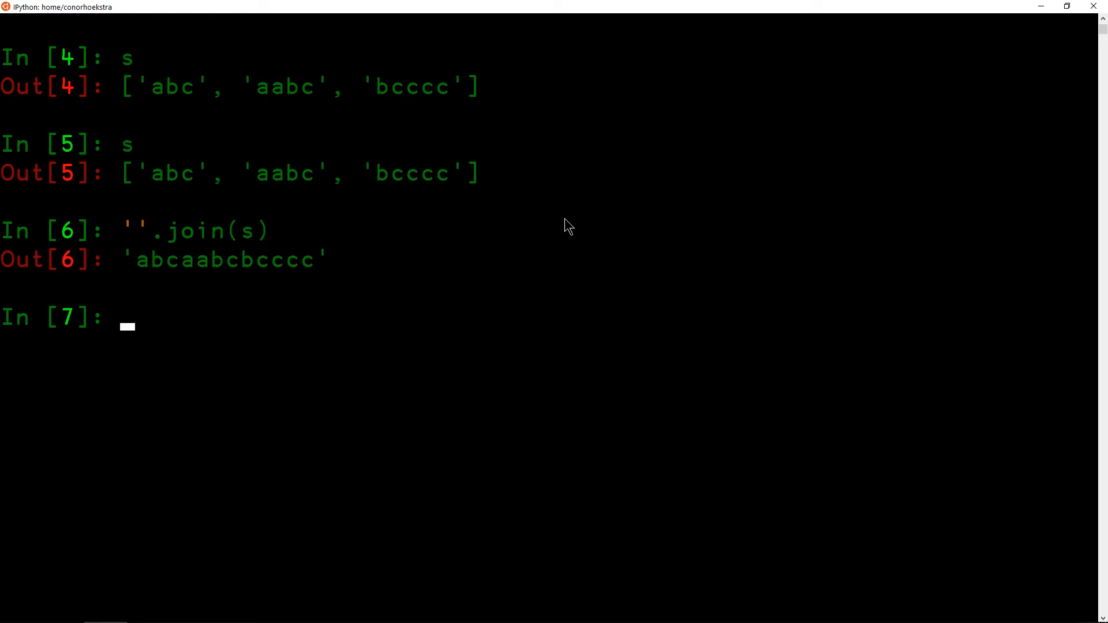
type("from ")
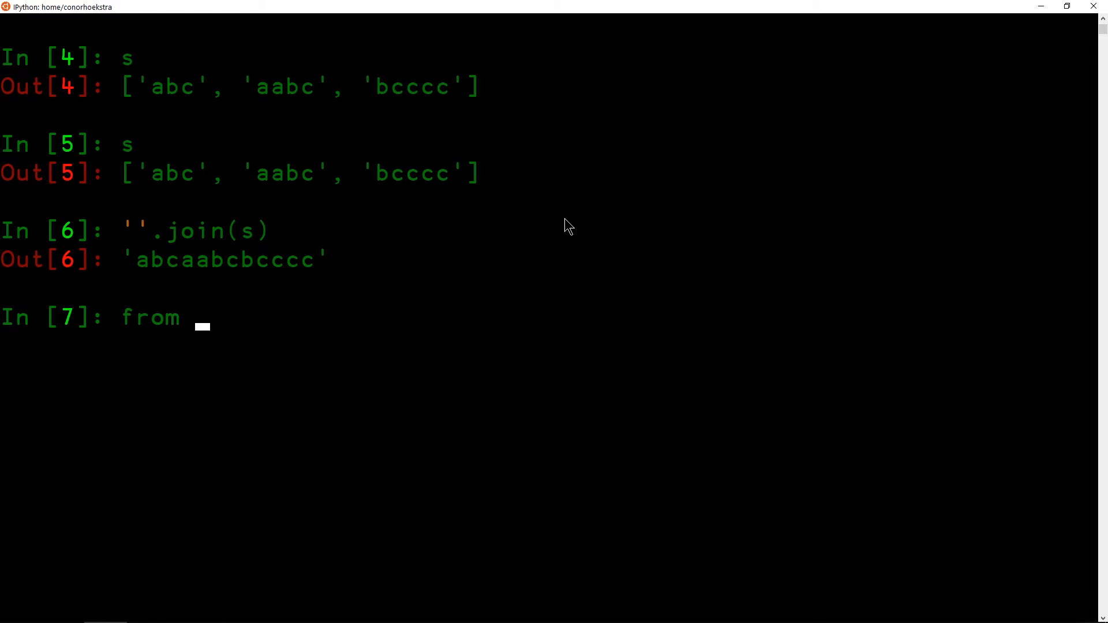
type("collections inport Counter")
- Import Counter from collections, fixing the misspelled inport
key("Return")
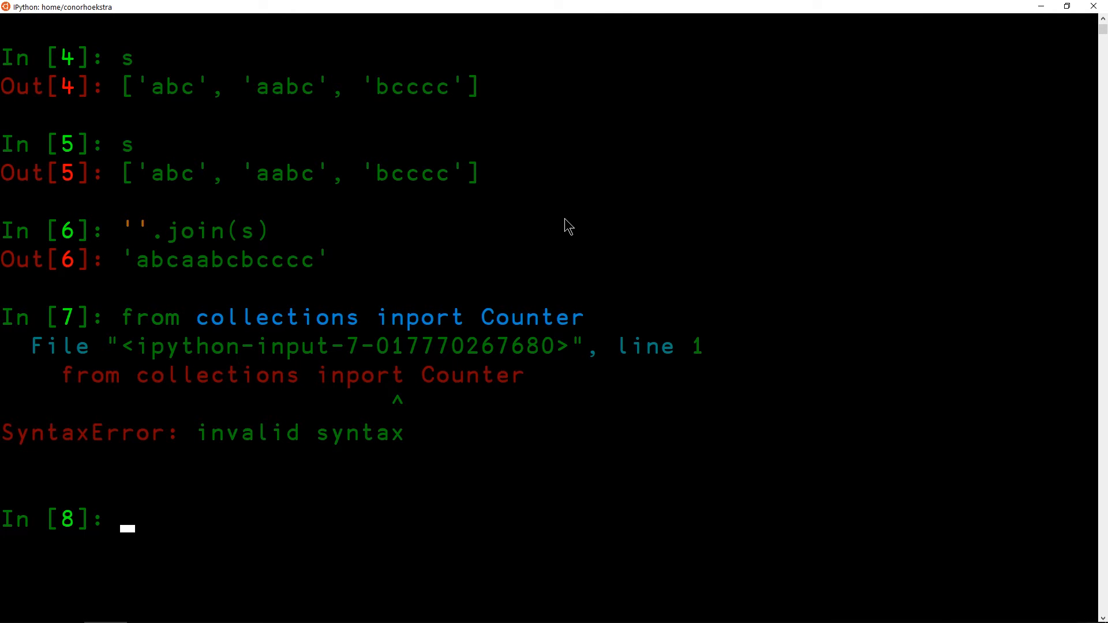
key("Up")
key("Left")
key("Left")
key("Left")
key("Left")
key("Left")
key("Left")
key("Left")
key("BackSpace")
type("m")
key("Return")
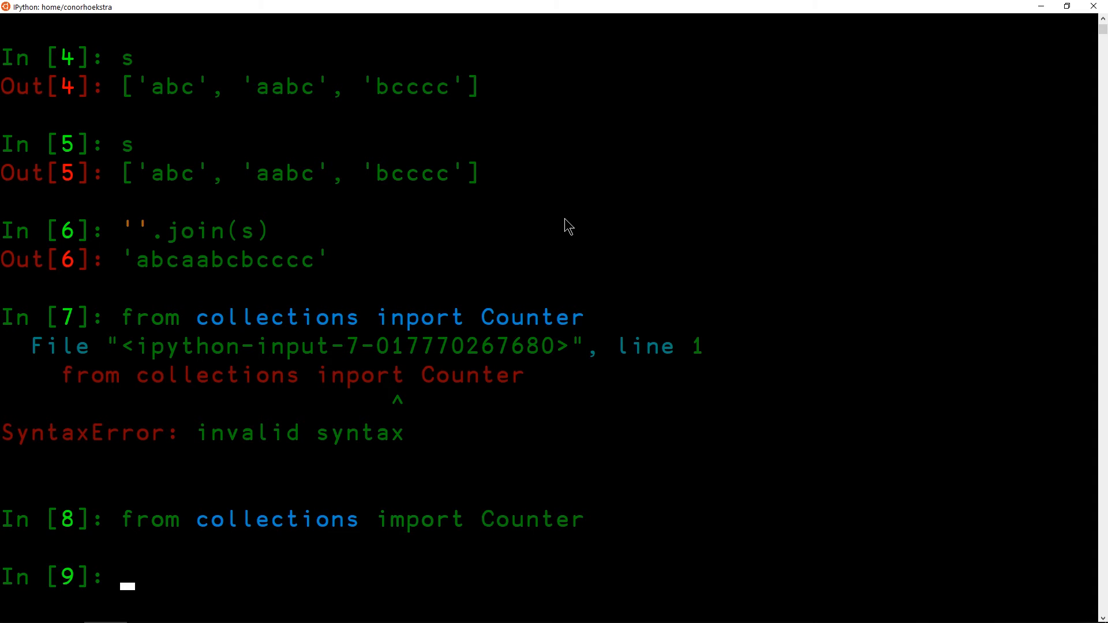
- Wrap ''.join(s) in Counter, giving a: 3, b: 3, c: 6
key("Up")
key("Up")
key("Up")
type("Counter(")
key("End")
type(")")
key("Return")
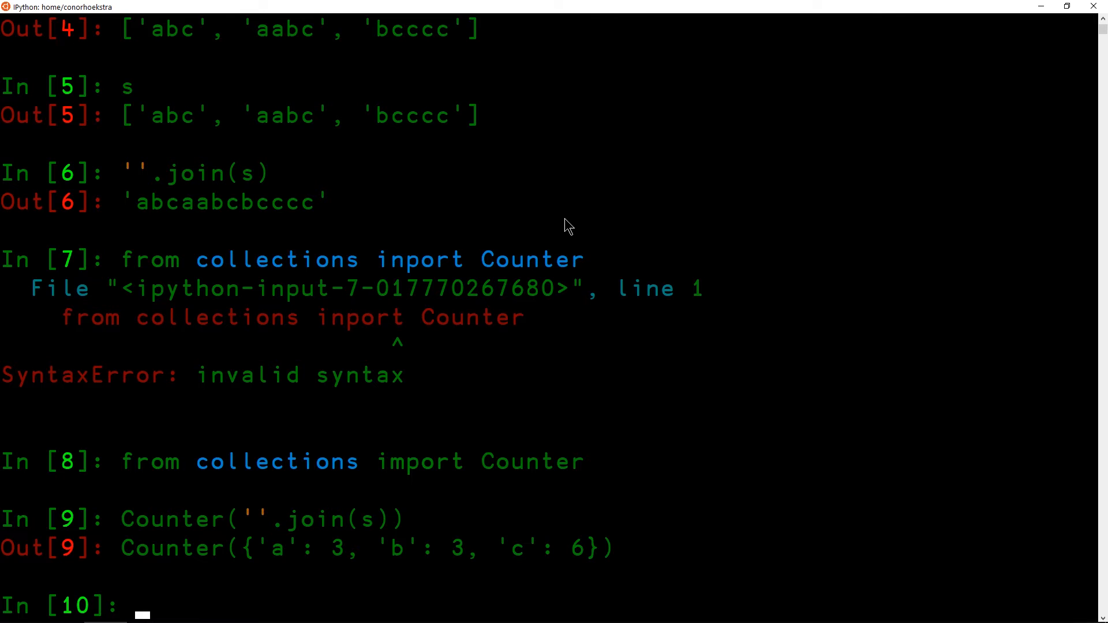
- Take the Counter's .values(), returning [3, 6, 3]
key("Up")
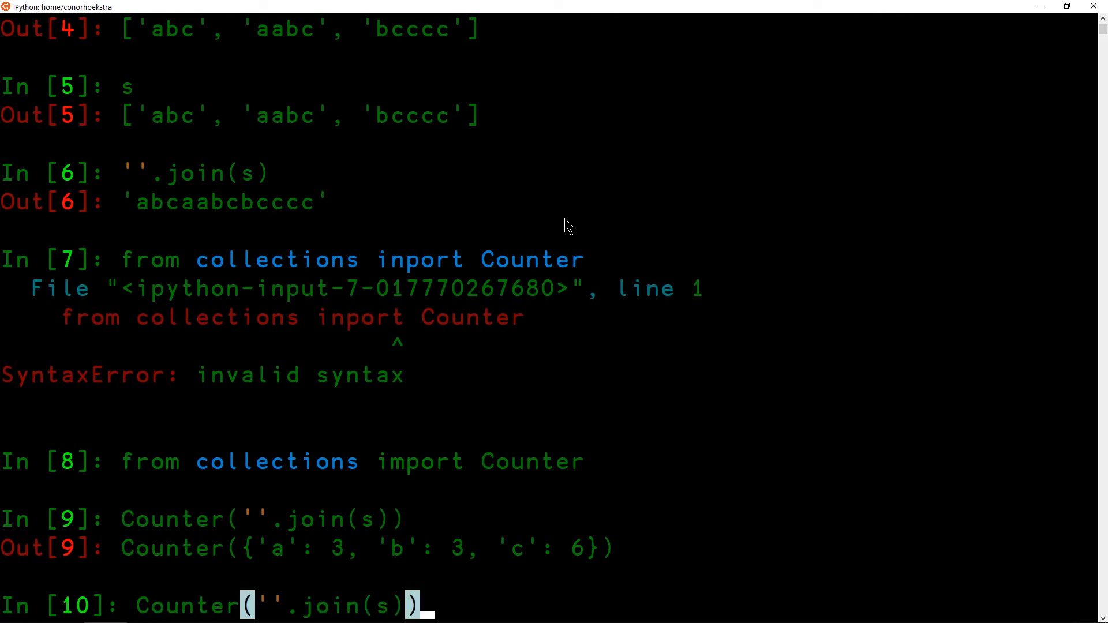
type(".")
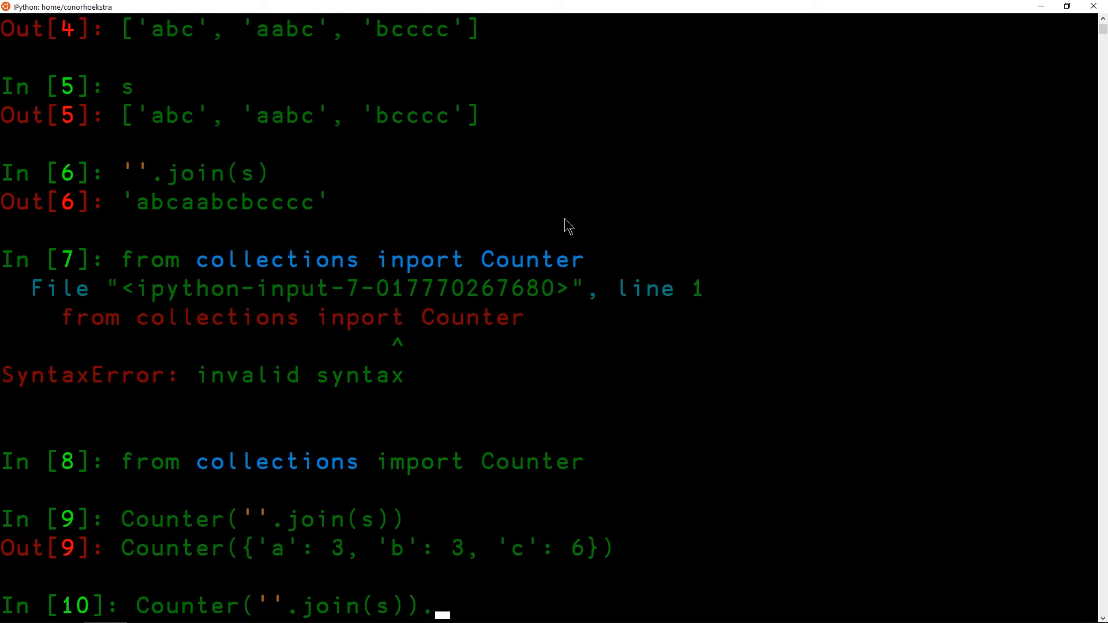
type("values()")
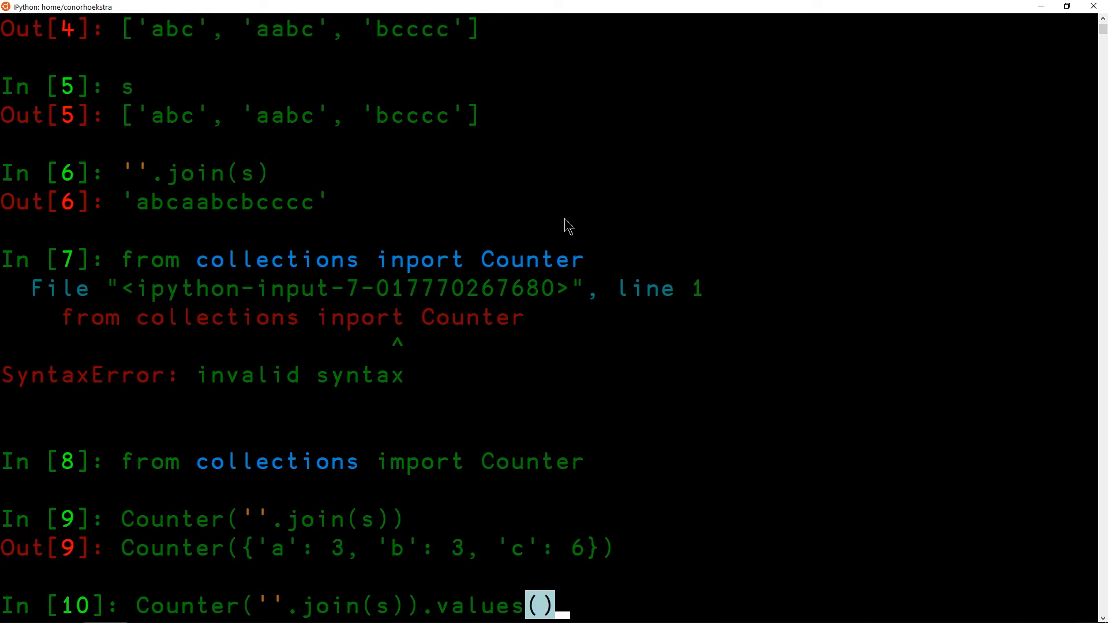
key("Return")
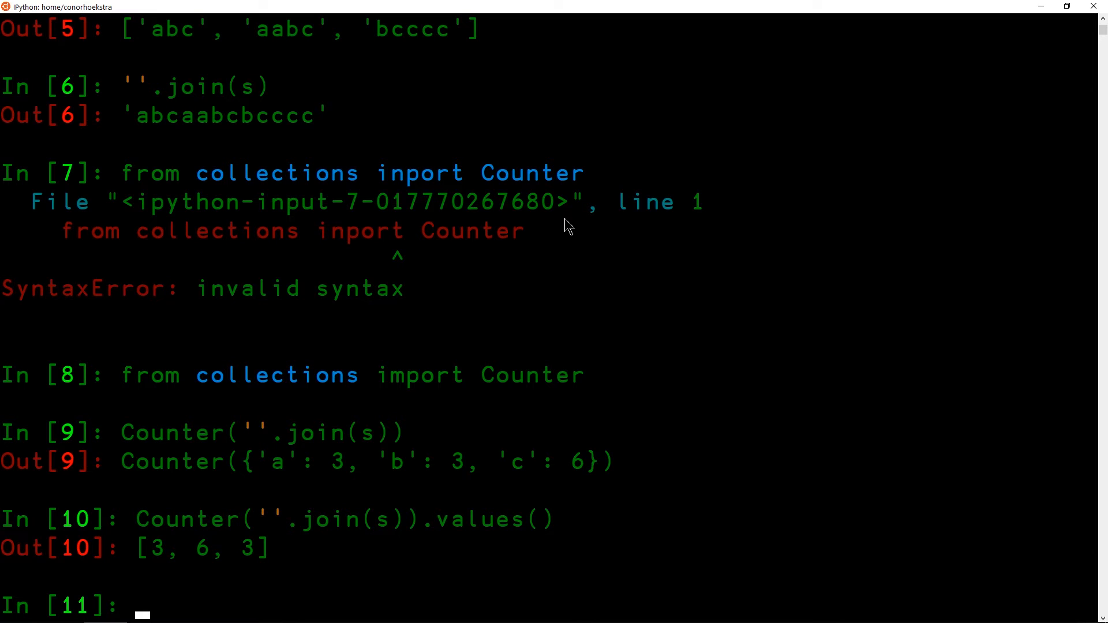
- Compute [x % len(s) ...] per count, then add == 0 for a True/False list
key("Up")
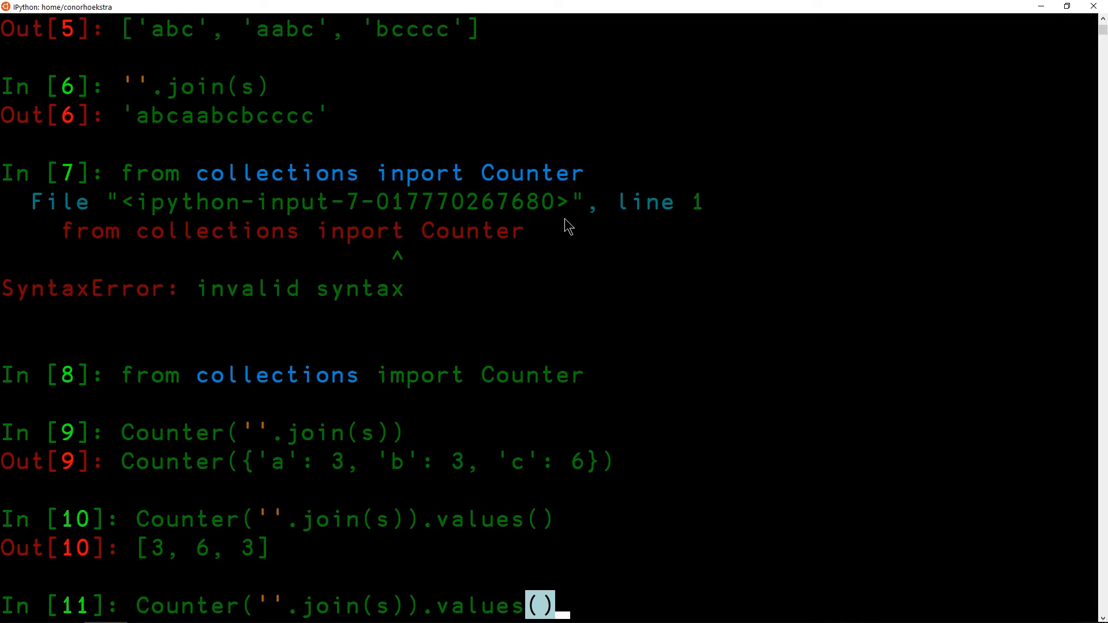
key("Home")
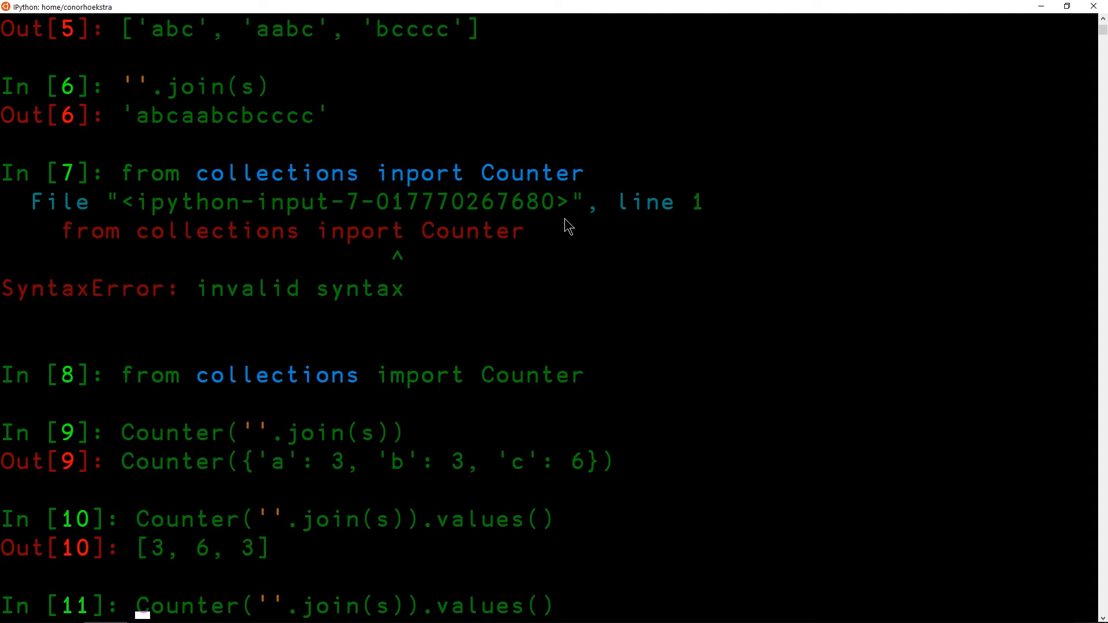
type("[")
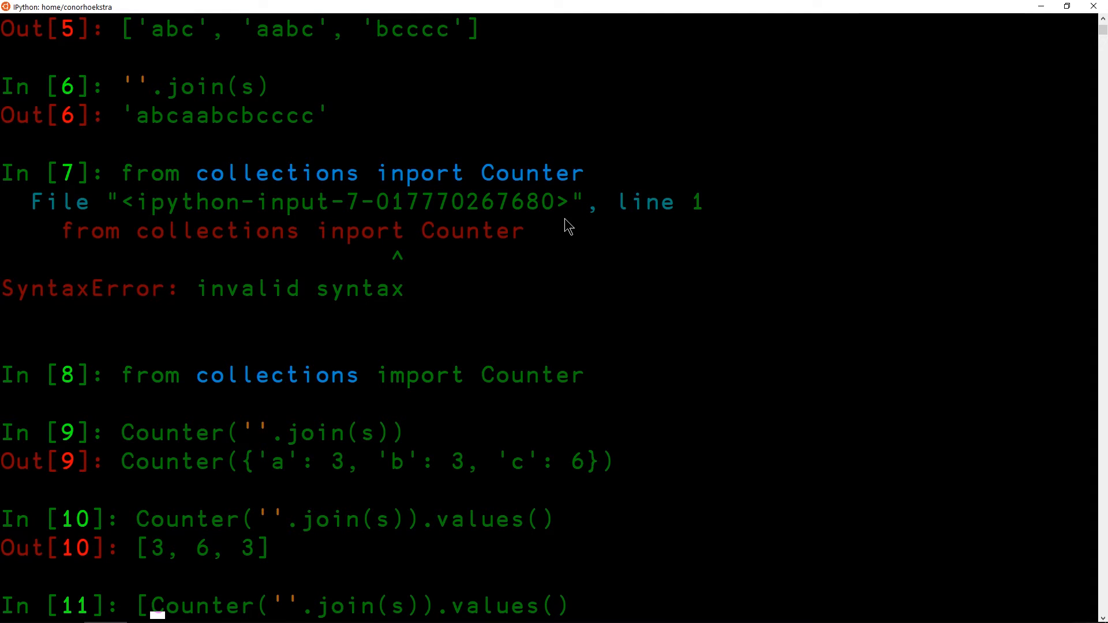
type("x ")
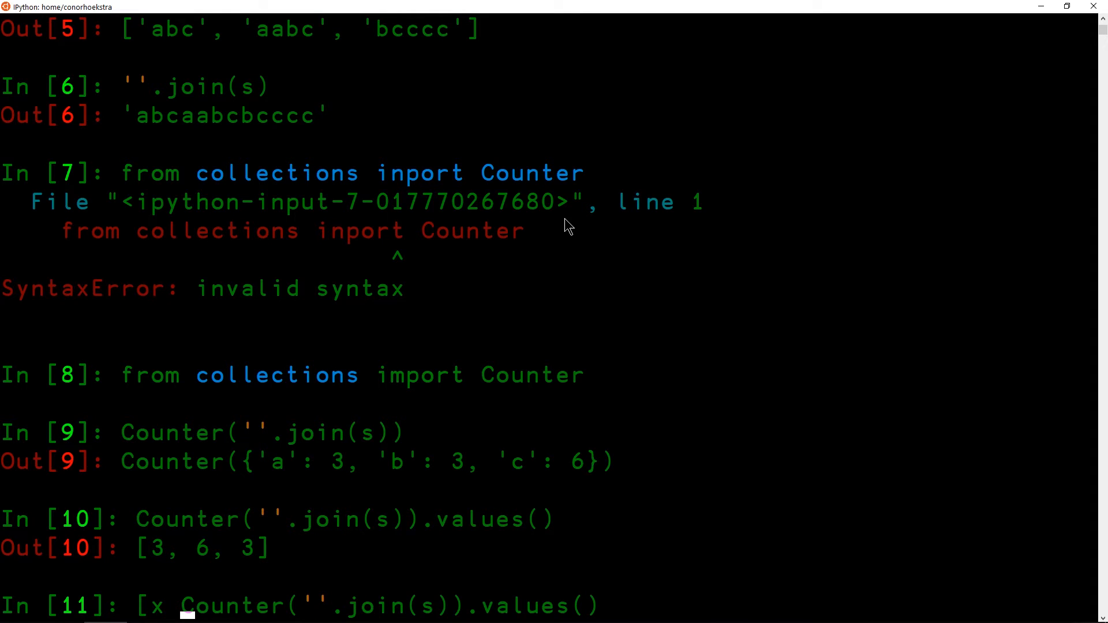
type("% len(s) for x in")
key("End")
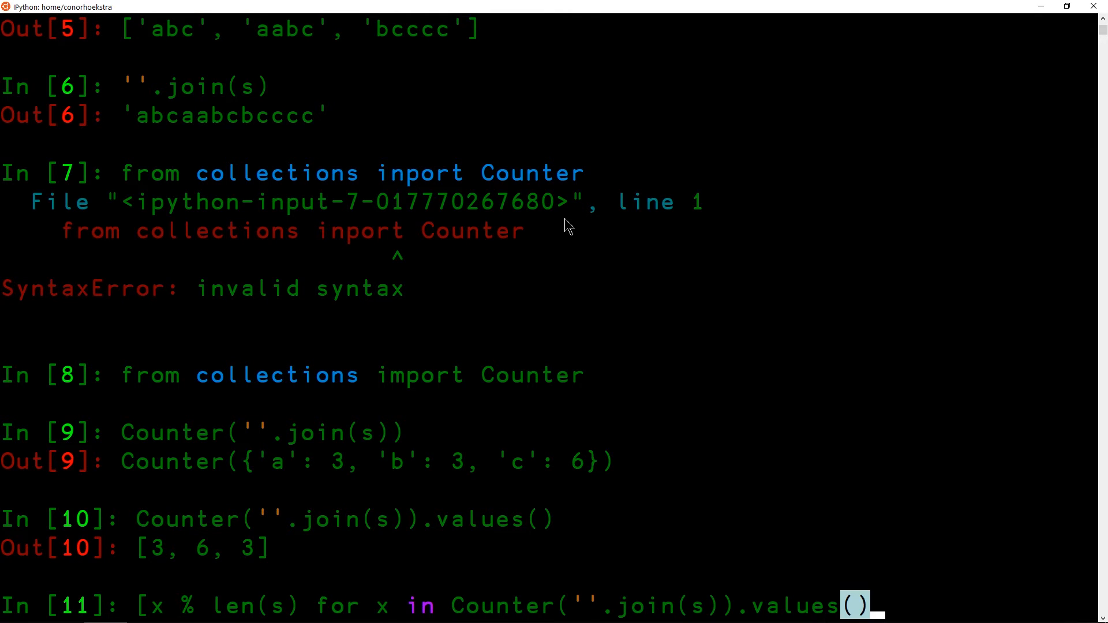
type("]")
key("Return")
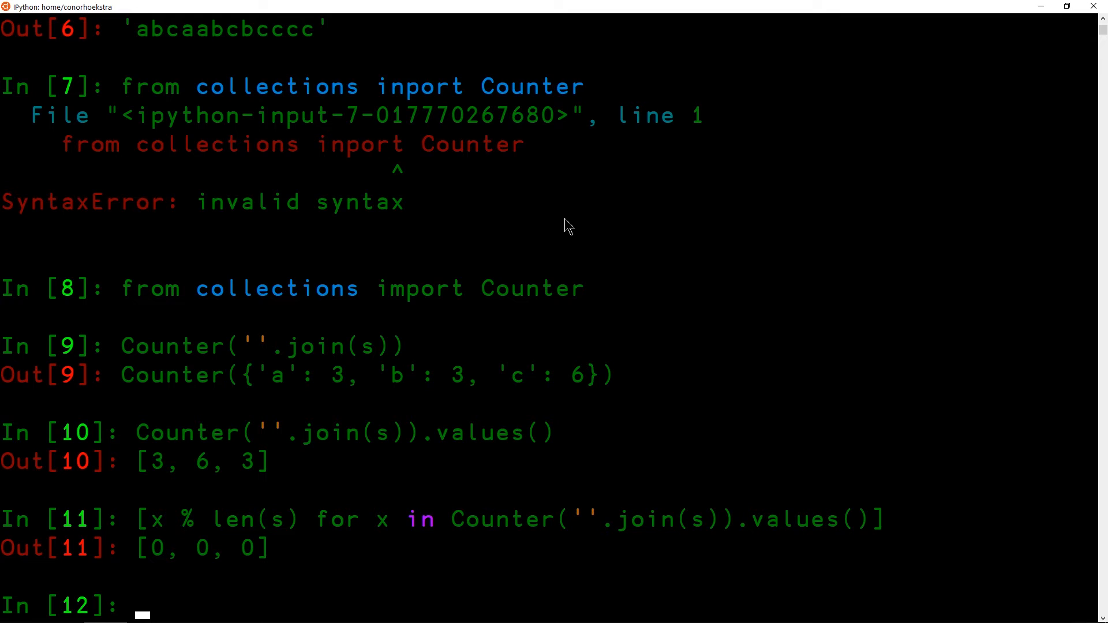
key("Up")
key("Home")
key("ctrl+Right")
key("ctrl+Right")
type("==")
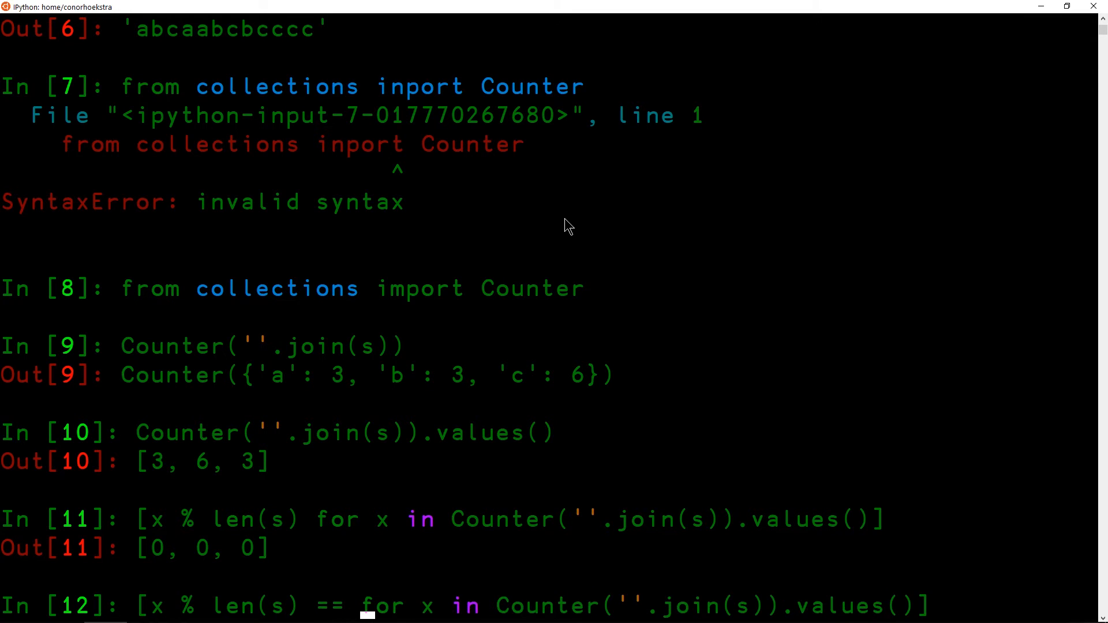
type(" 0")
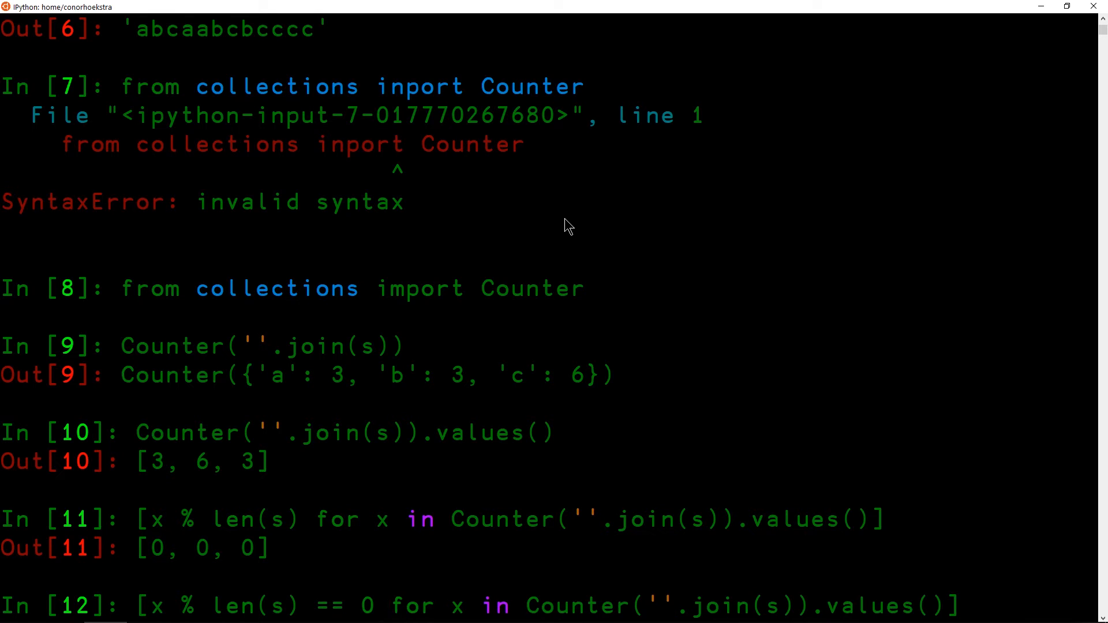
key("Return")
- Wrap the check in all() returning True, then rerun it as a generator without brackets
key("Up")
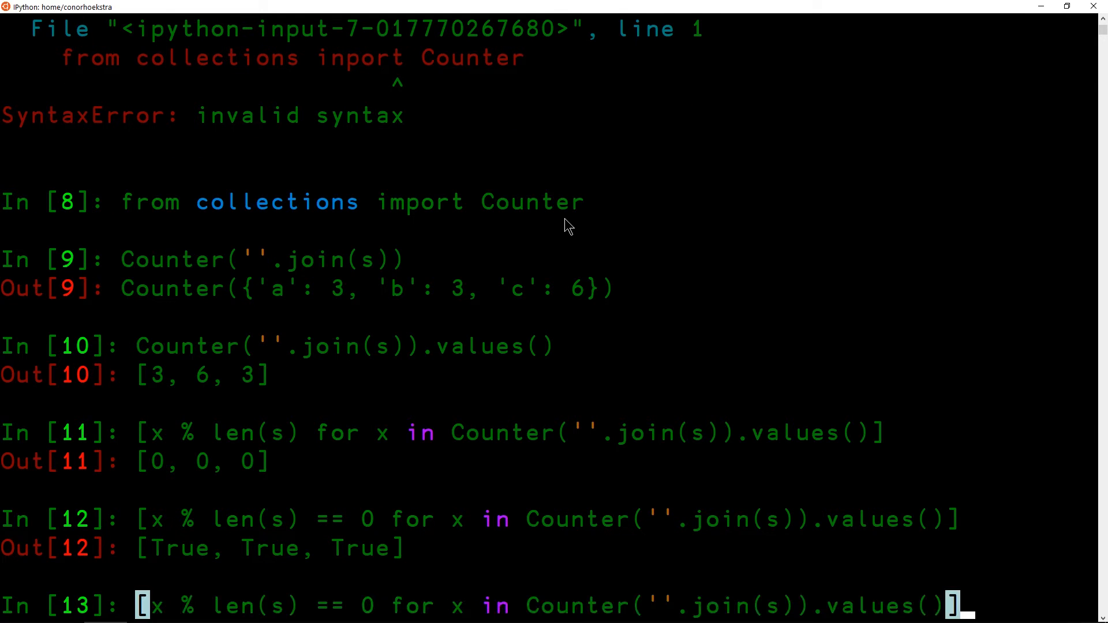
type("all")
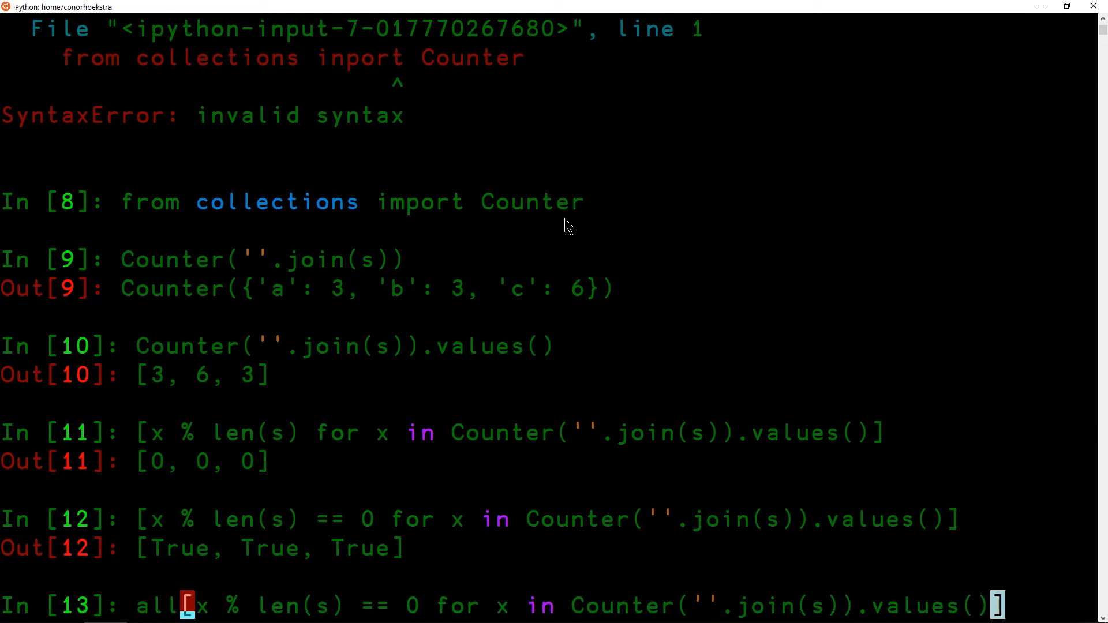
type("(")
key("End")
type(")")
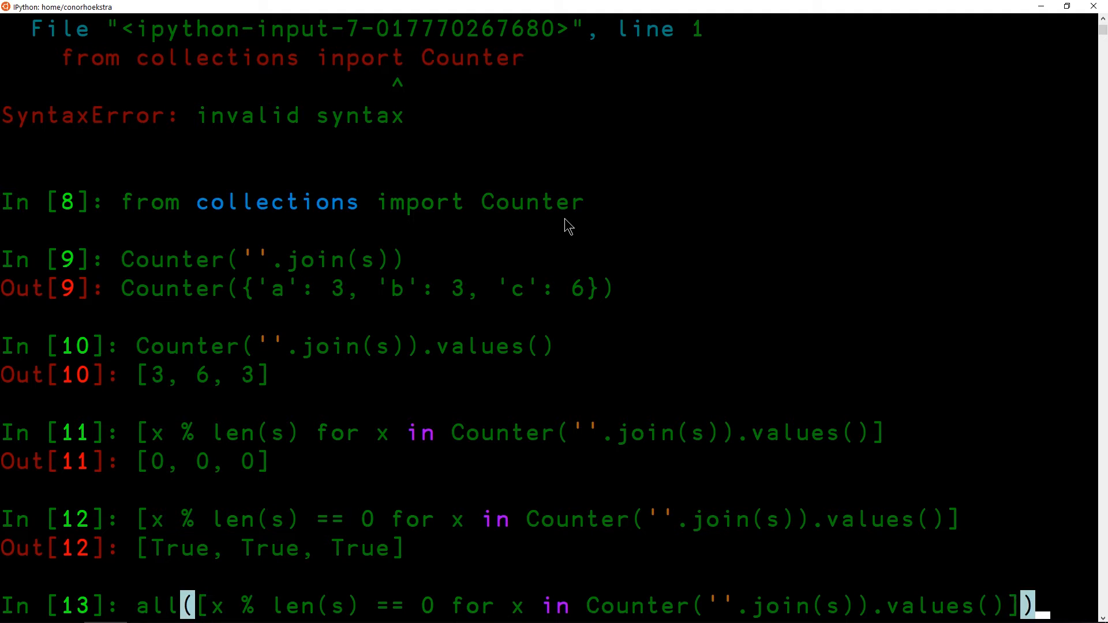
key("Return")
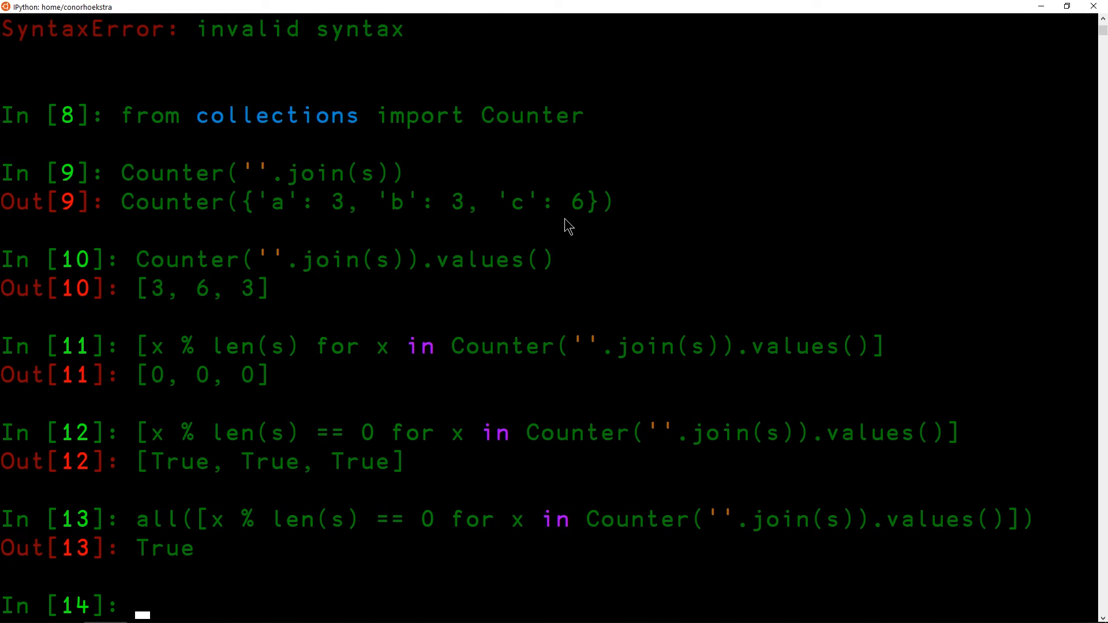
key("Up")
key("Home")
key("Right")
key("Right")
key("Right")
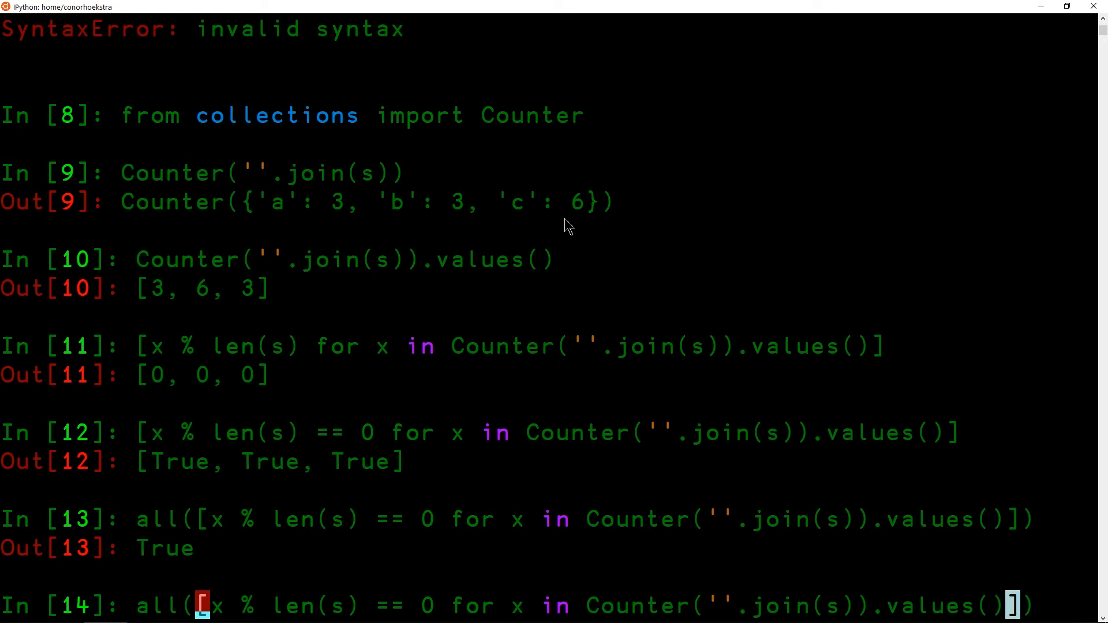
key("Delete")
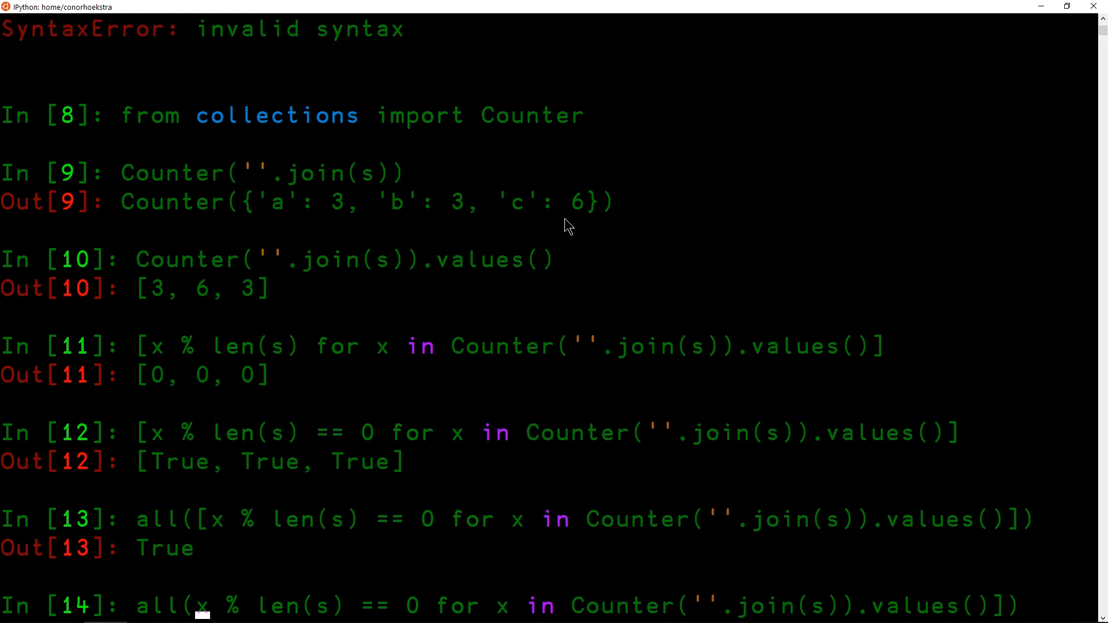
key("End")
key("Left")
key("BackSpace")
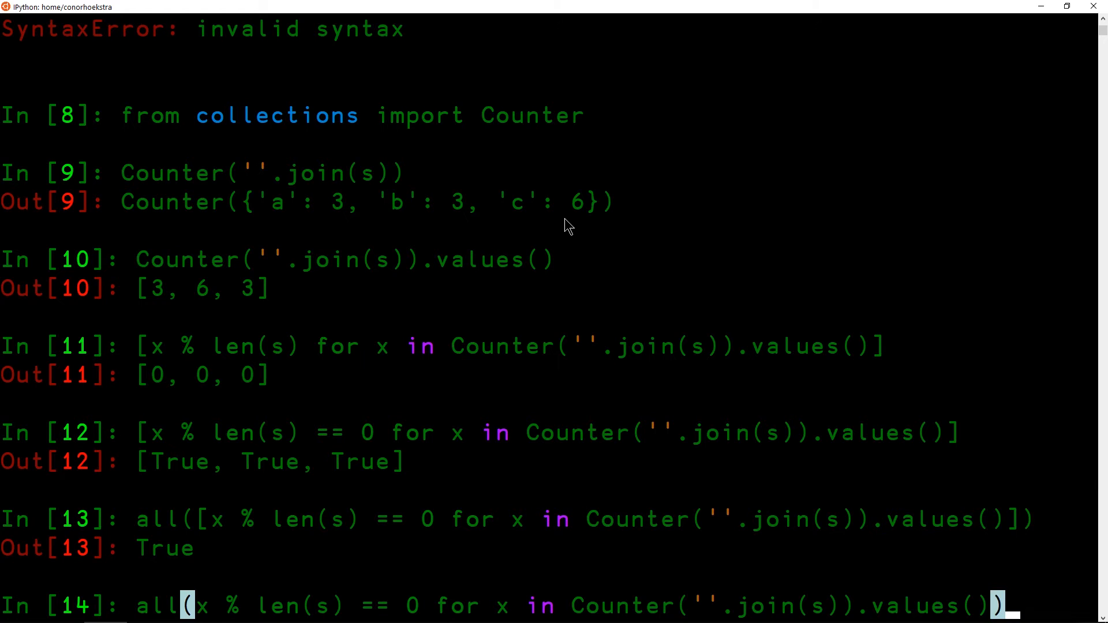
key("Return")
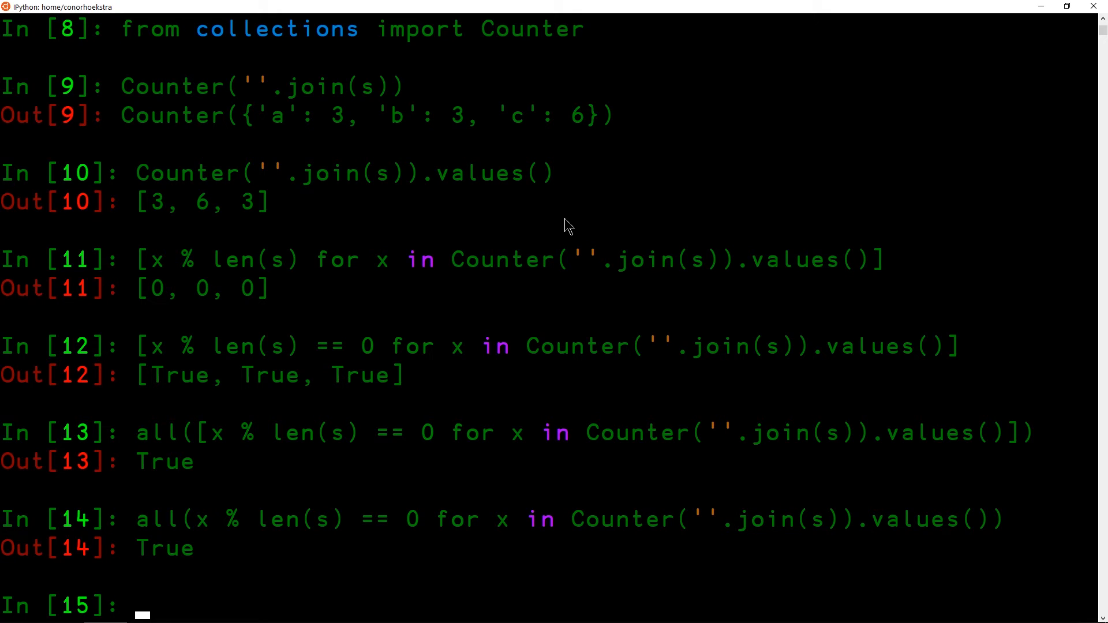
- Switch from IPython to the RIDE Dyalog APL session
key("alt+Tab")
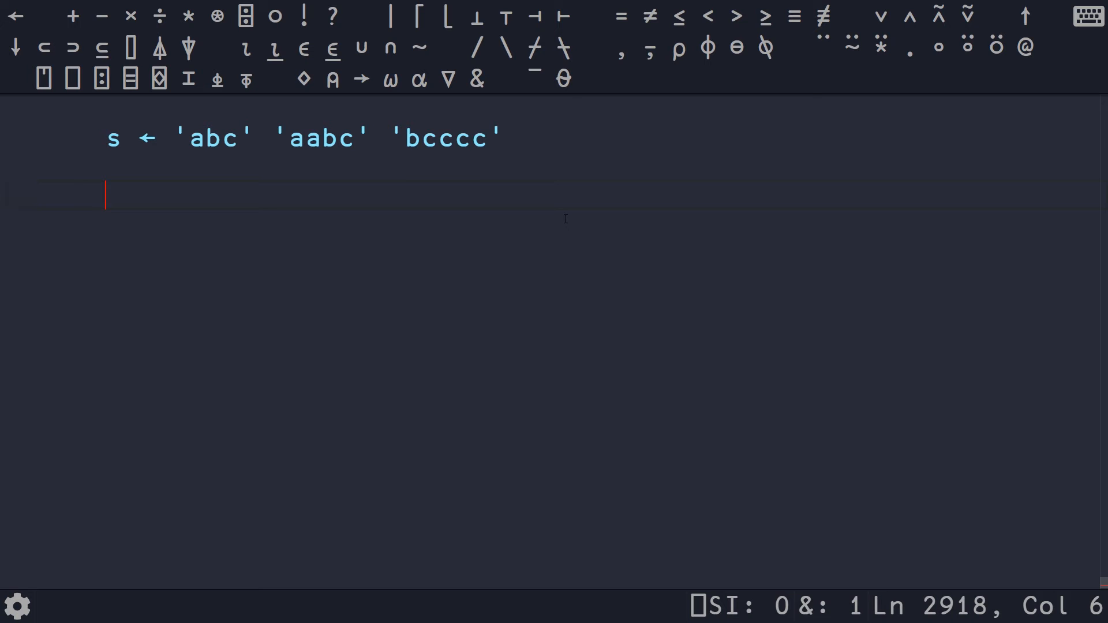
type("s")
- Display s and enlist it with ∊s into abcaabcbcccc
key("Return")
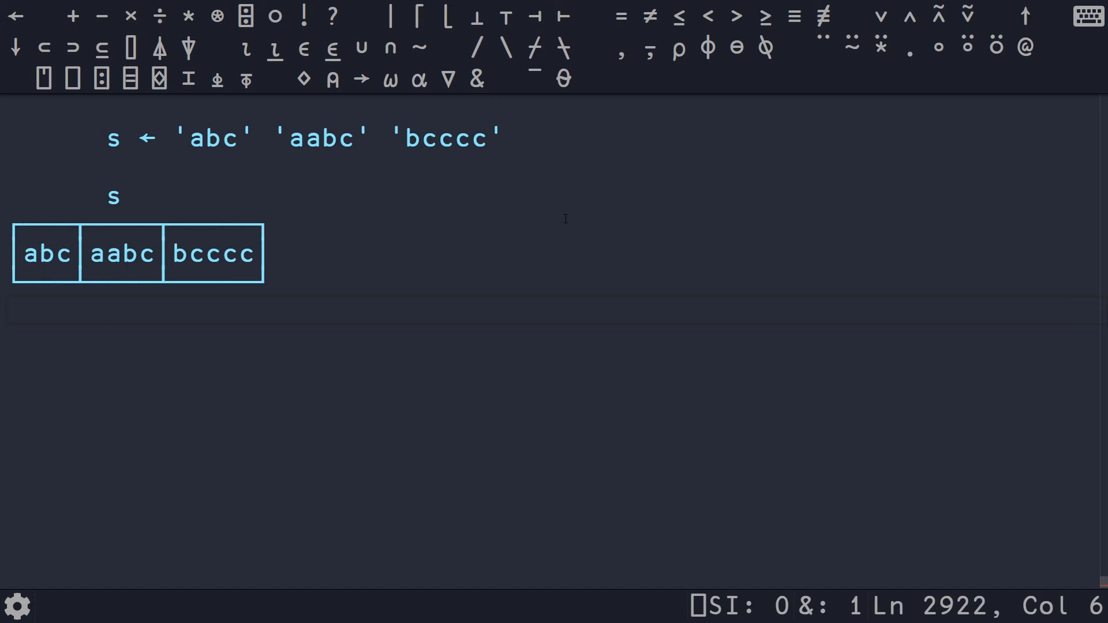
type("∊s")
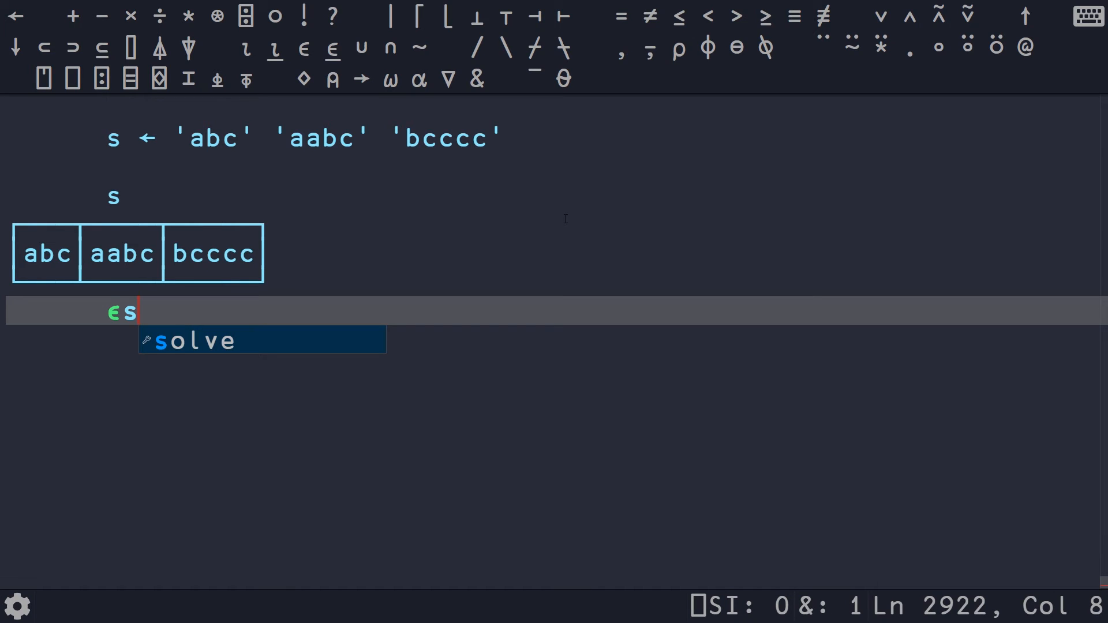
key("Return")
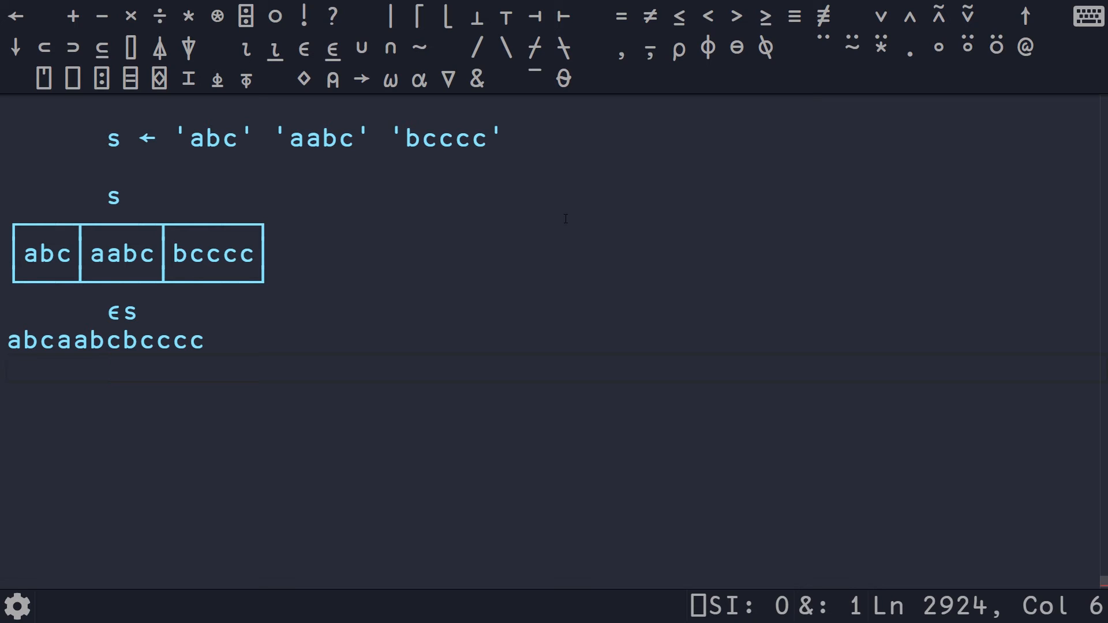
- Run {⍺⍵}⌸∊s, listing positions 1 4 5, 2 6 8, 3 7 9 10 11 12 per letter
key("ctrl+shift+BackSpace")
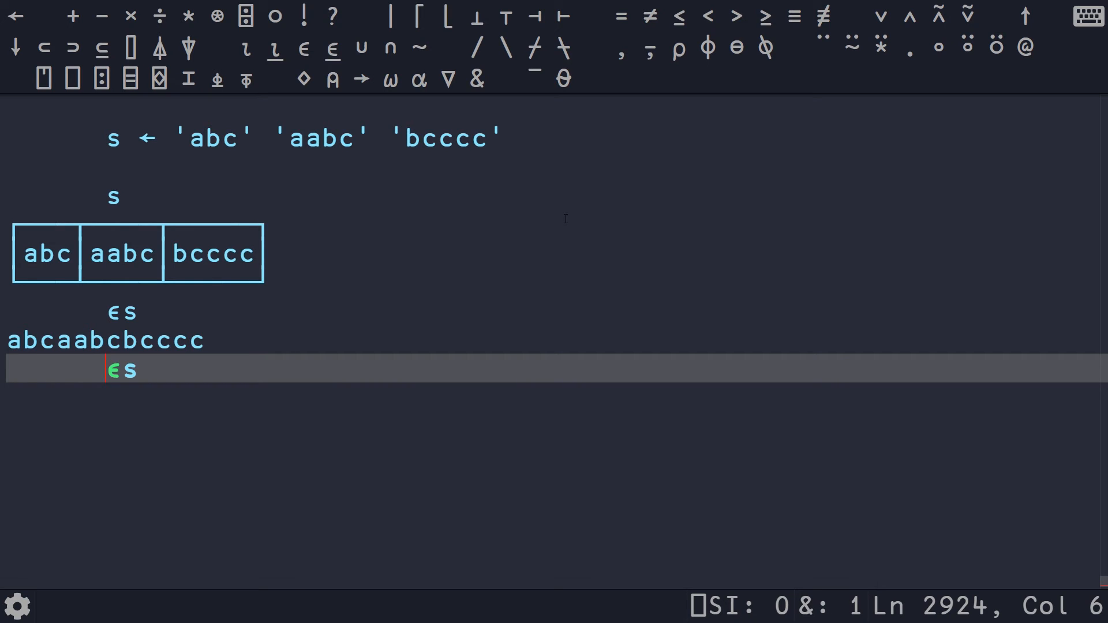
type("`")
type("K")
type("}")
type("{")
key("Left")
type("`a`w")
key("Left")
key("Left")
key("Left")
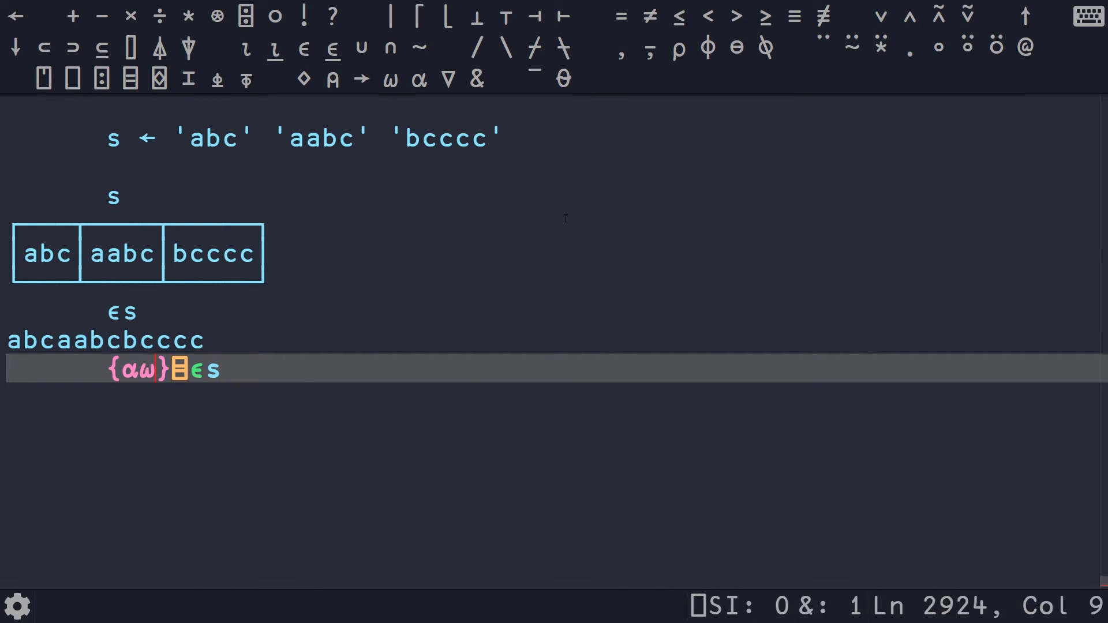
key("Left")
key("Right")
key("End")
key("Return")
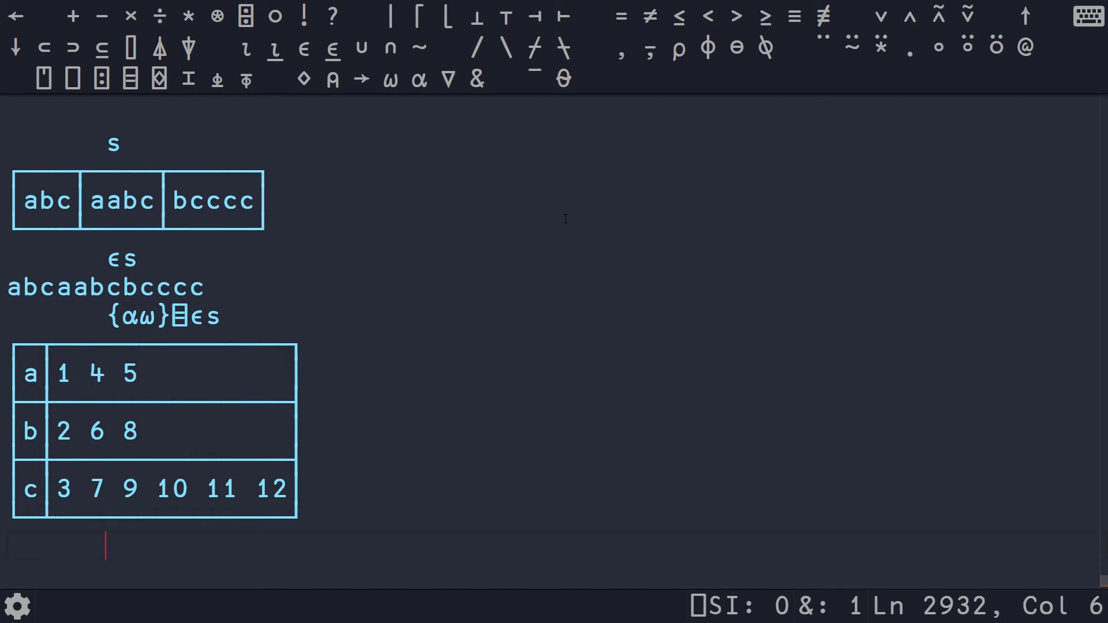
- Run {⍺,≢⍵}⌸∊s to get letter counts a 3, b 3, c 6
key("ctrl+shift+BackSpace")
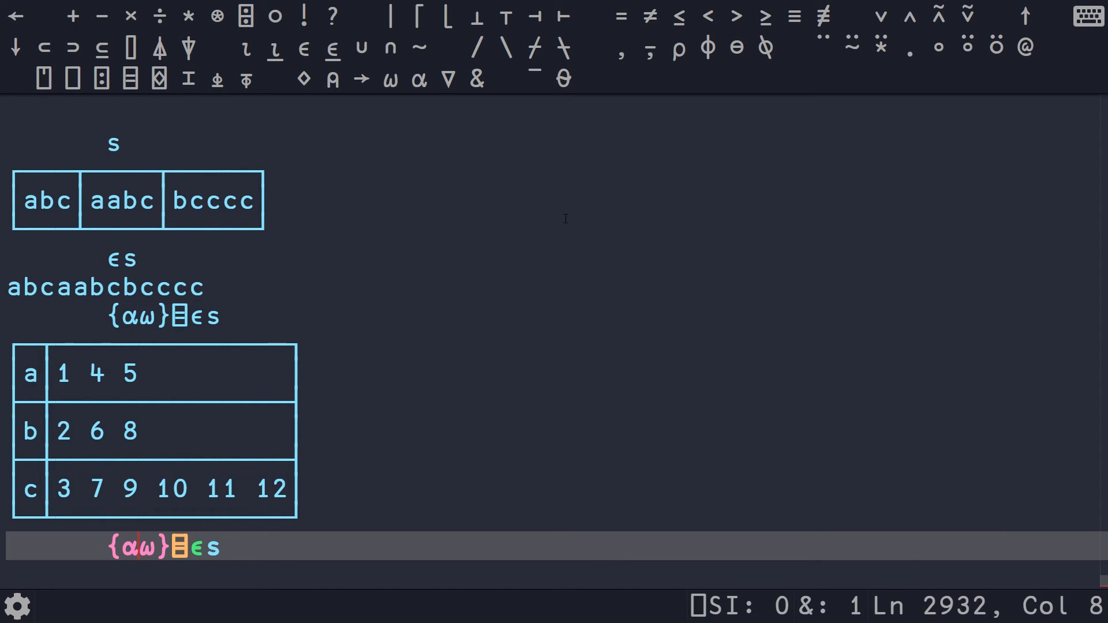
type(",")
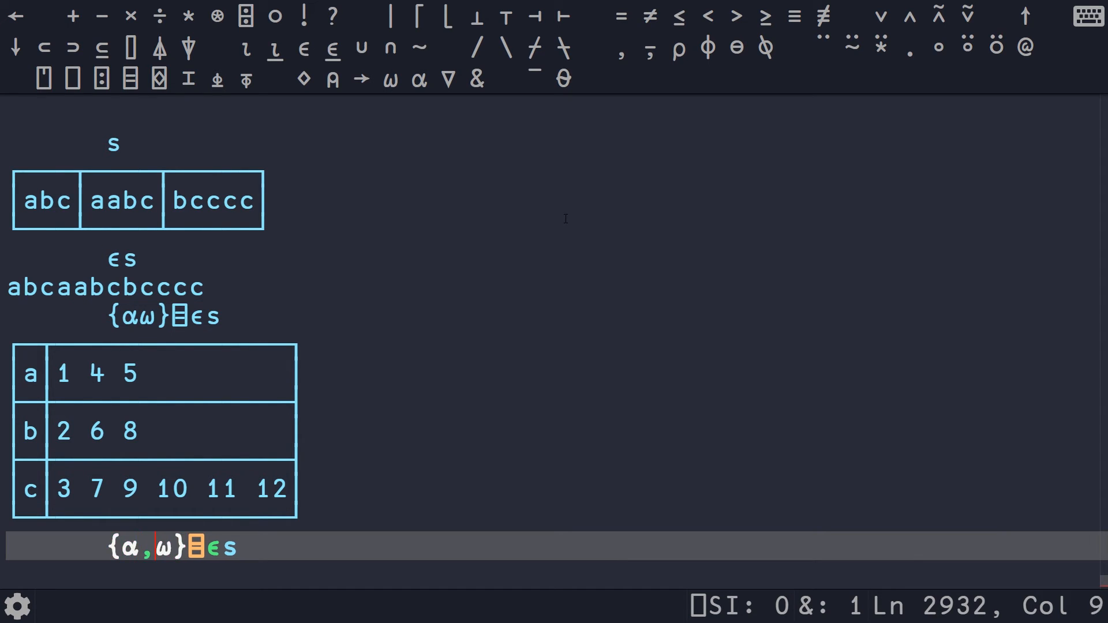
type("≢")
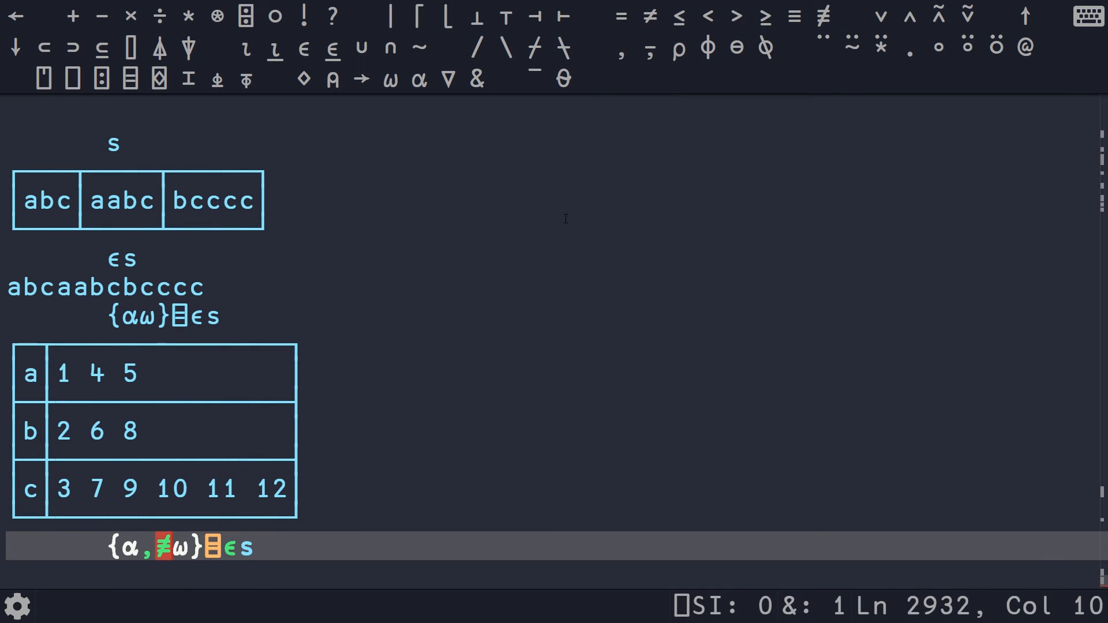
key("Right")
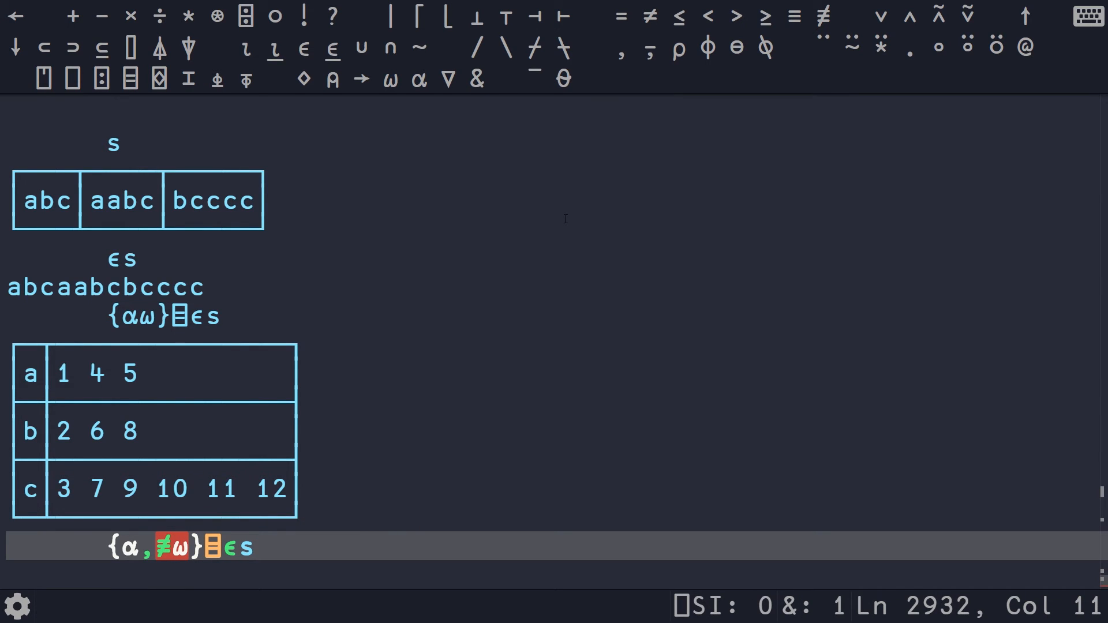
key("End")
key("Return")
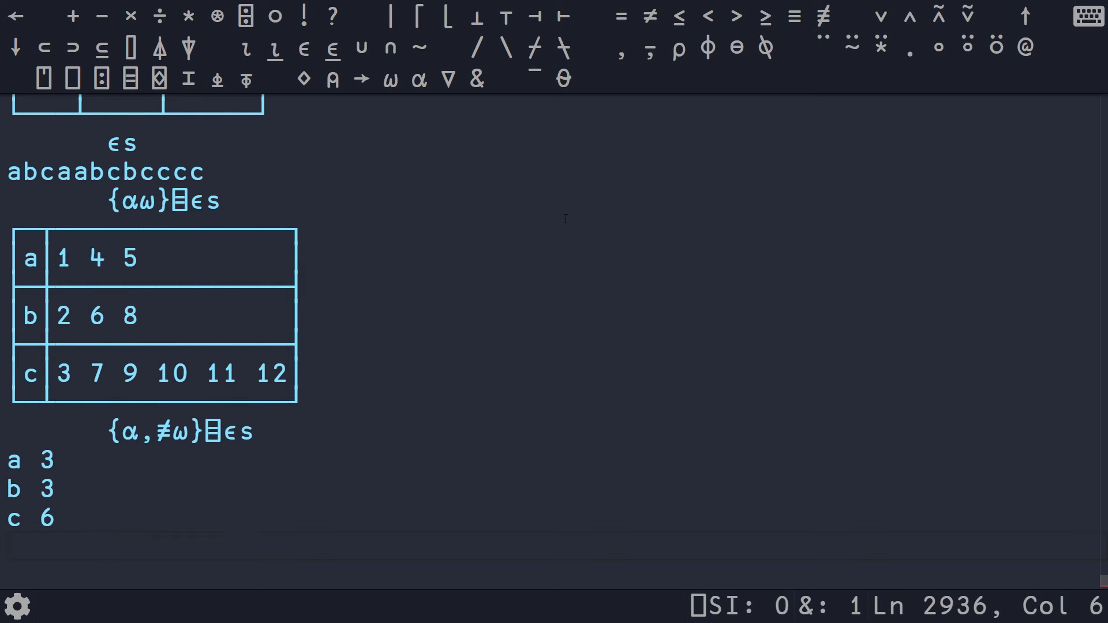
- Drop ⍺, and run {≢⍵}⌸∊s for bare counts 3 3 6
key("ctrl+shift+BackSpace")
key("Right")
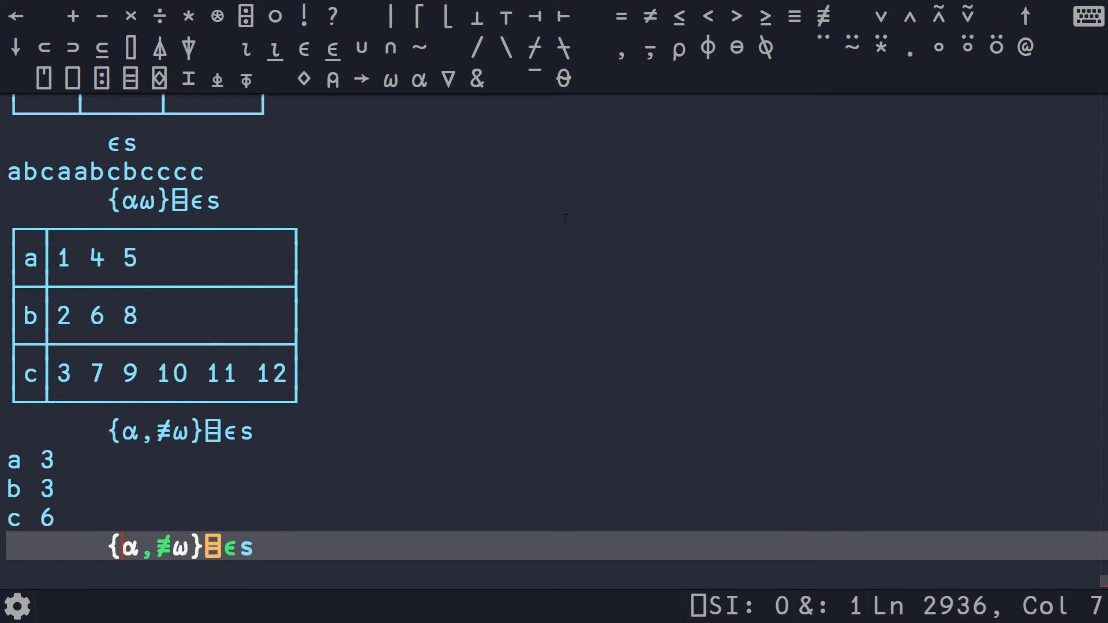
key("Right")
key("Right")
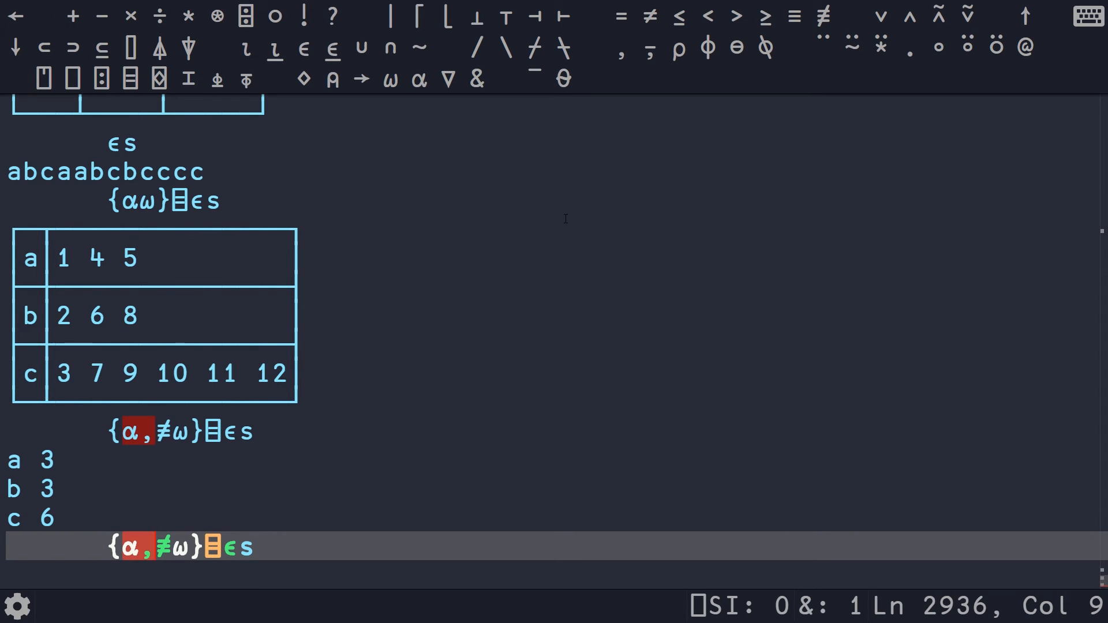
key("BackSpace")
key("BackSpace")
key("End")
key("Return")
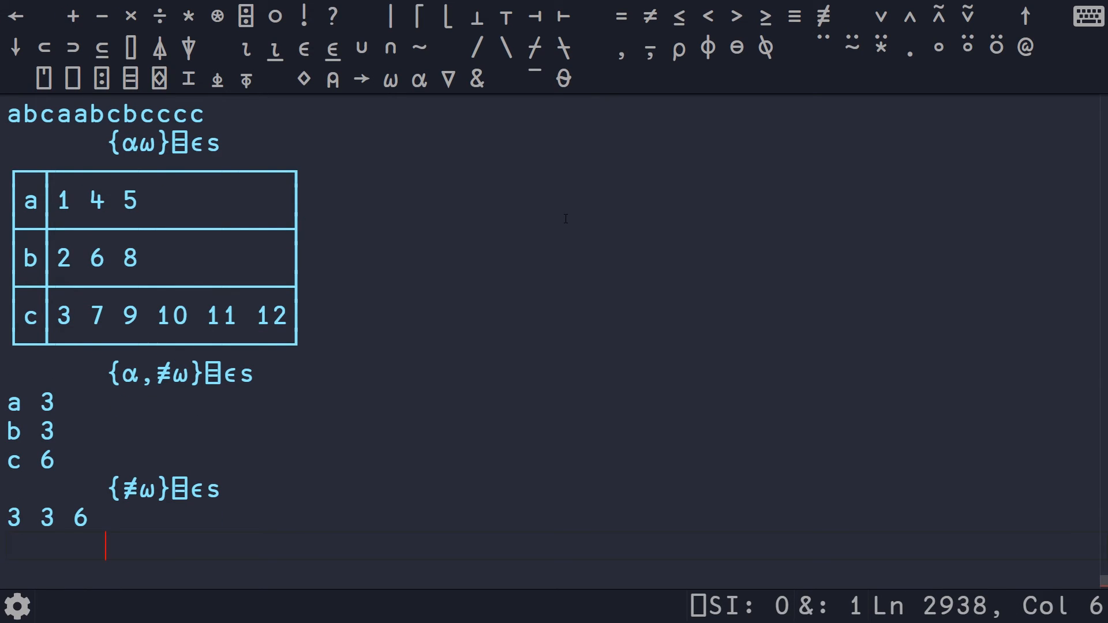
- Replace the dfn with tacit ⊢∘≢⌸∊s, also returning 3 3 6
key("ctrl+shift+BackSpace")
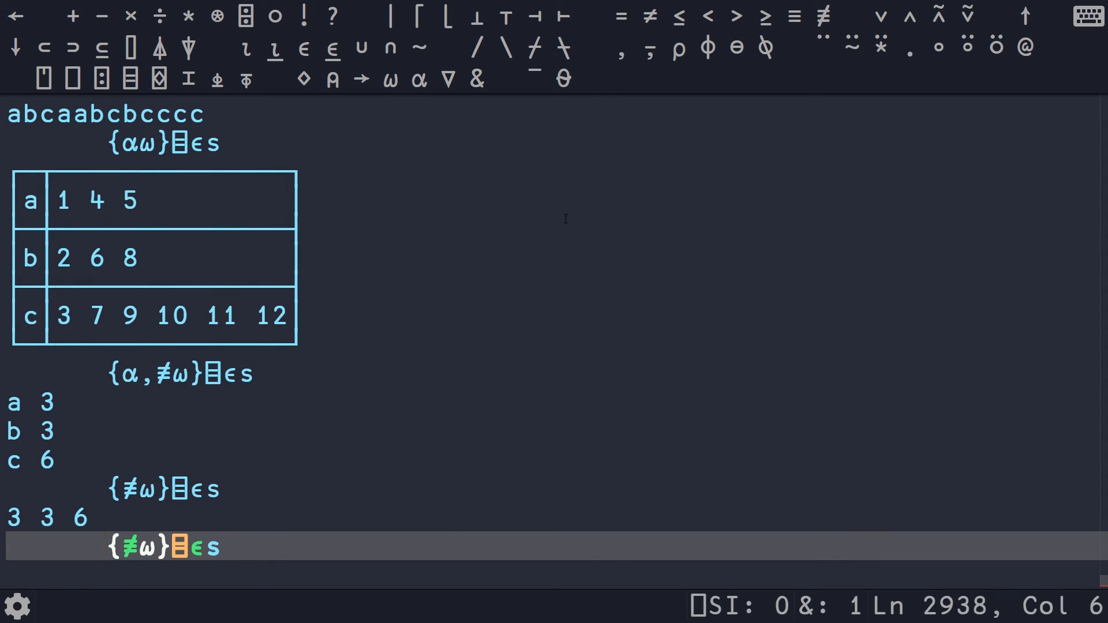
key("shift+Right")
key("shift+Right")
key("shift+Right")
key("shift+Right")
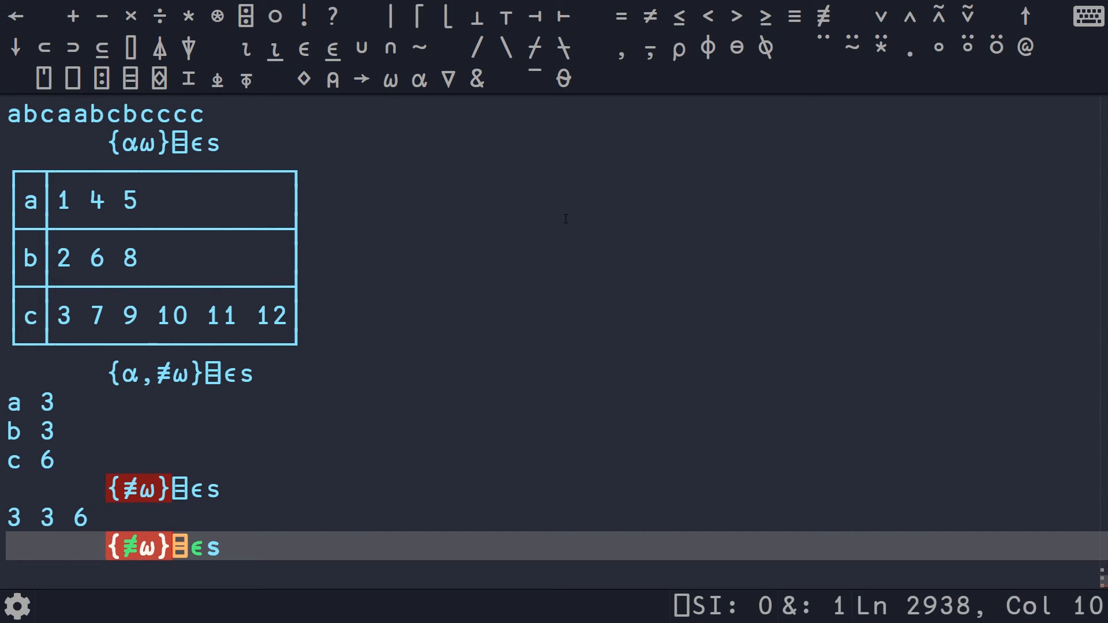
key("Left")
key("Delete")
key("Right")
key("Delete")
key("Delete")
key("Left")
type("⊢")
key("Left")
key("Right")
type("Ij")
key("BackSpace")
key("BackSpace")
key("Delete")
type("∘")
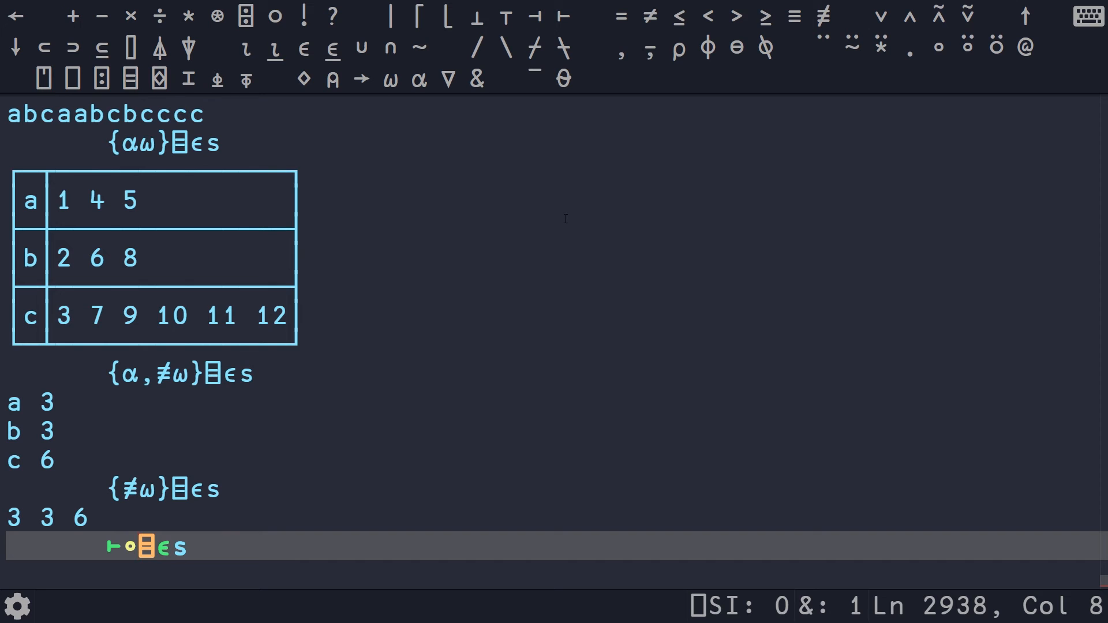
type("≢")
key("End")
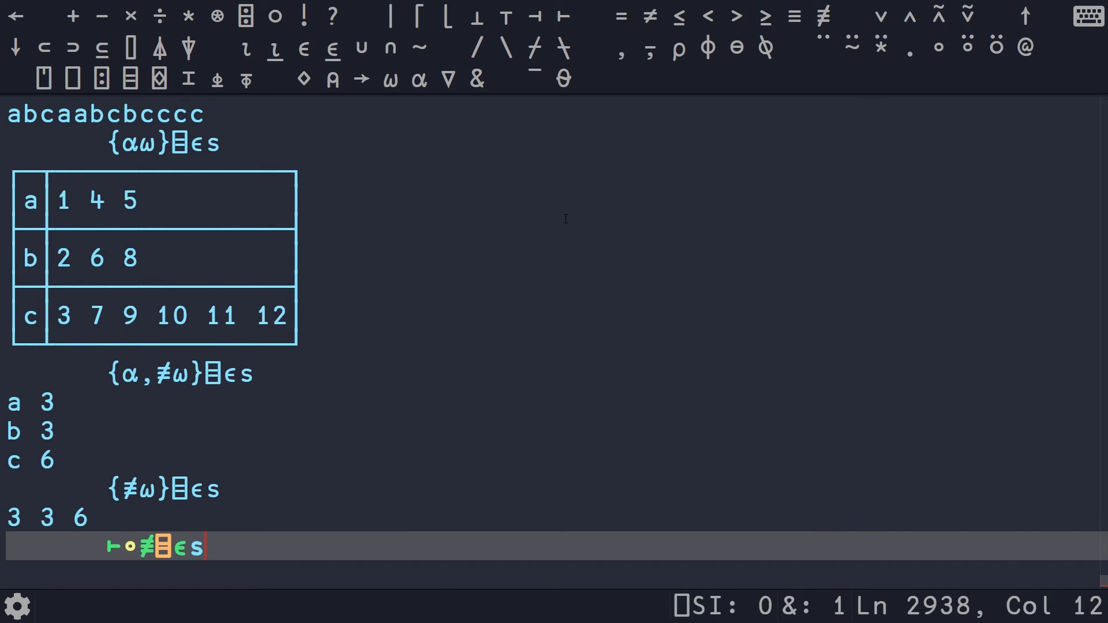
key("Return")
- Recall the tacit expression and copy it to the clipboard
key("Up")
key("Up")
key("shift+End")
key("ctrl+c")
key("ctrl+End")
- Strip the line to ≢s, returning 3 as the word count
key("ctrl+shift+BackSpace")
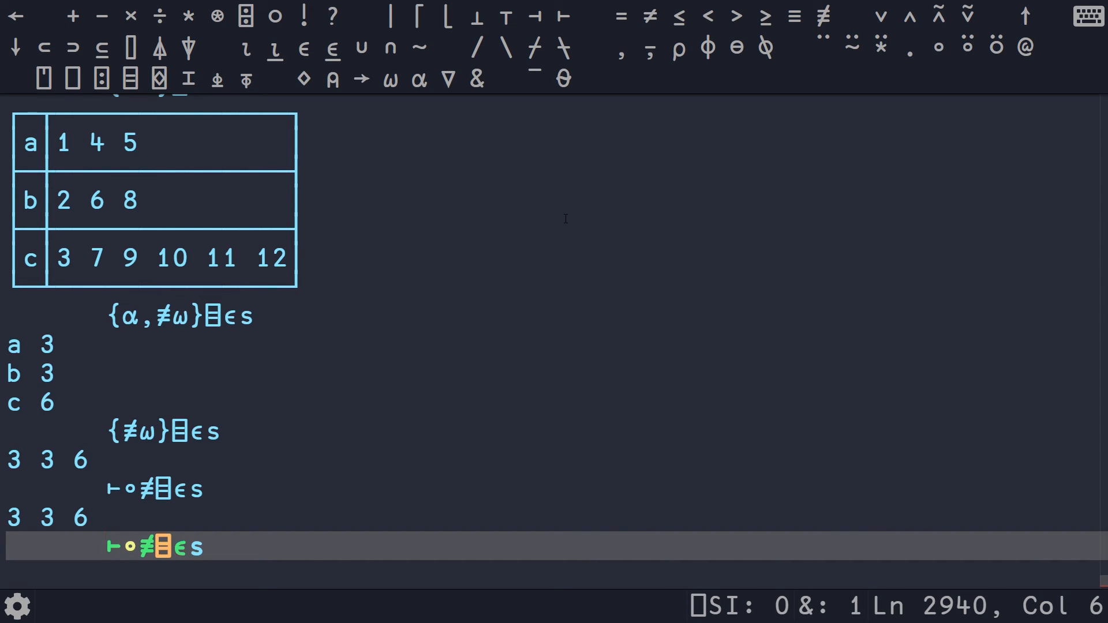
type("(")
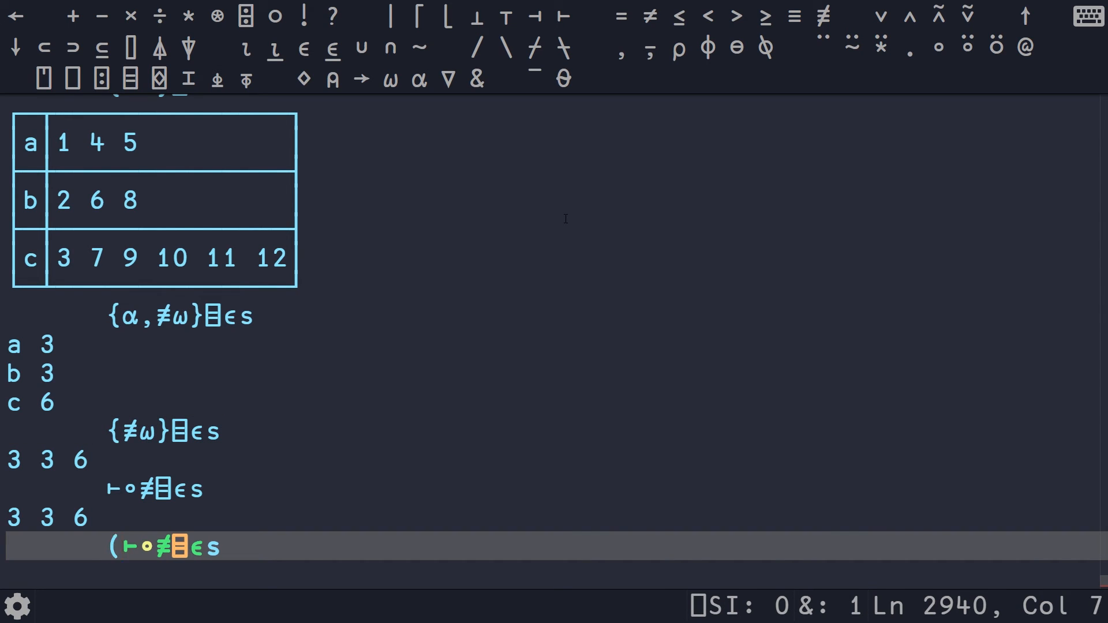
key("BackSpace")
key("shift+Right")
key("shift+Right")
key("shift+Right")
key("BackSpace")
type("`\"")
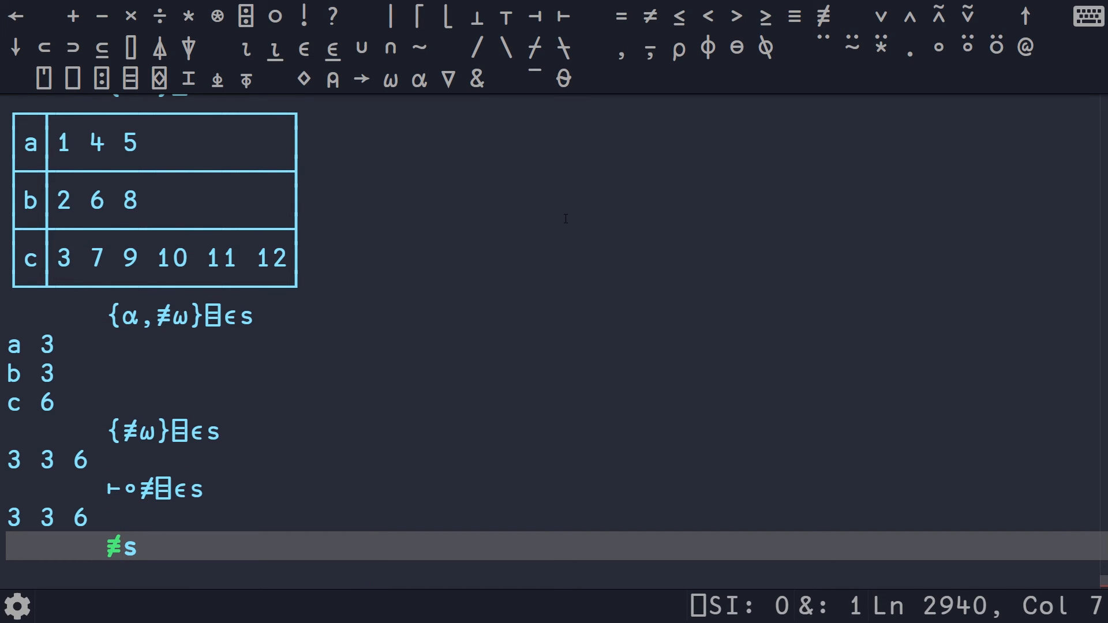
key("Right")
key("Return")
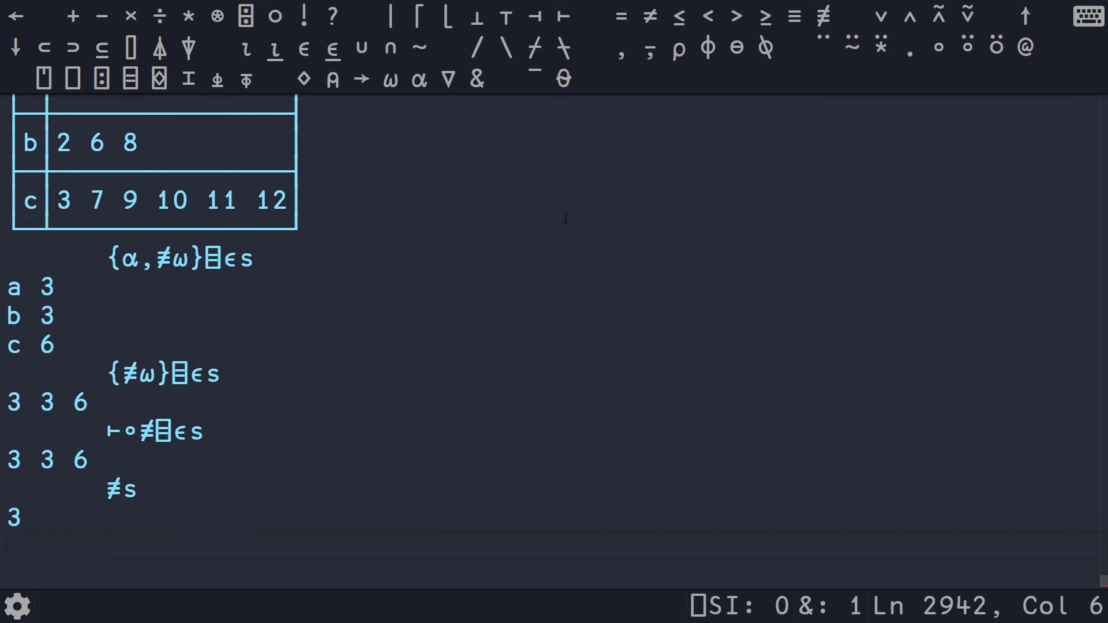
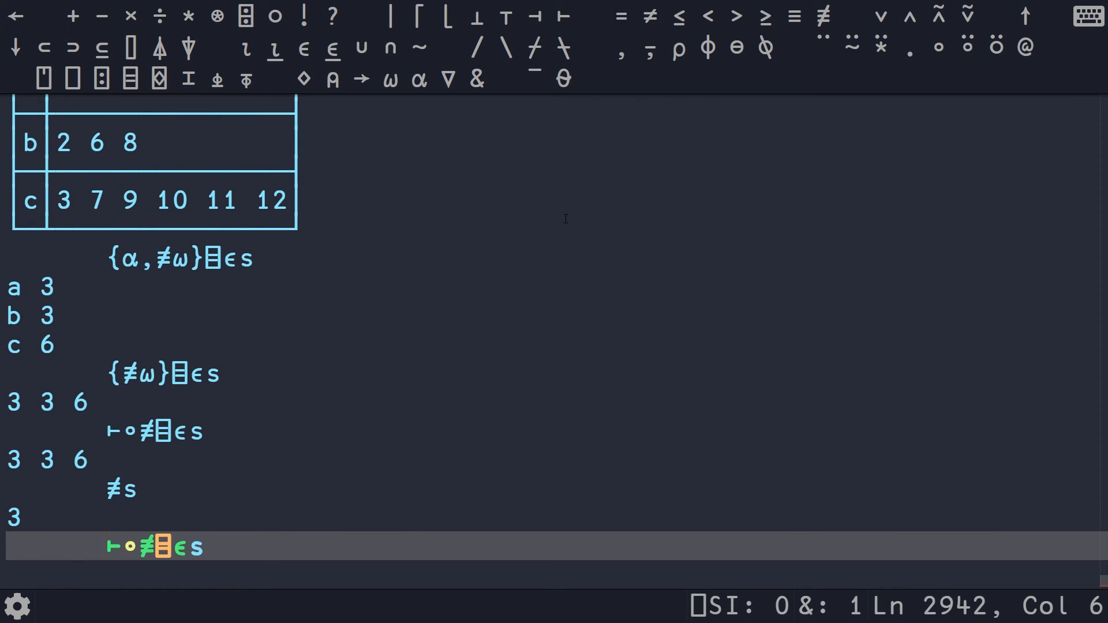
type("(s")
type("≢")
type(")|")
- Evaluate (≢s)|⊢∘≢⌸∊s, the remainders of each character count by the length, giving 0 0 0
key("Left")
key("shift+Left")
key("shift+Left")
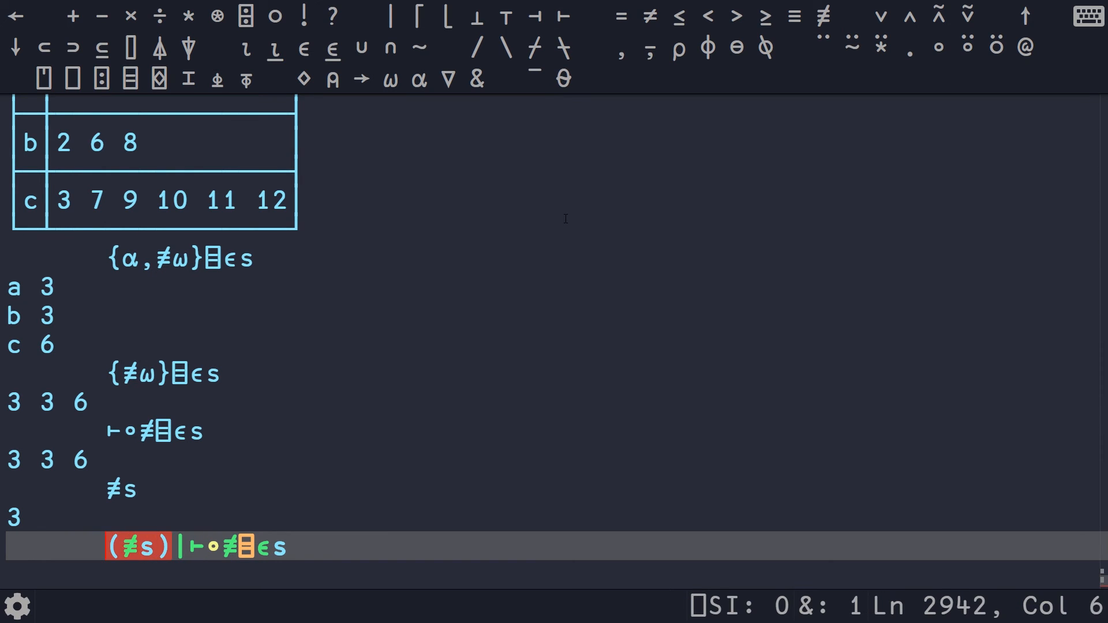
key("End")
key("End")
key("Left")
key("Left")
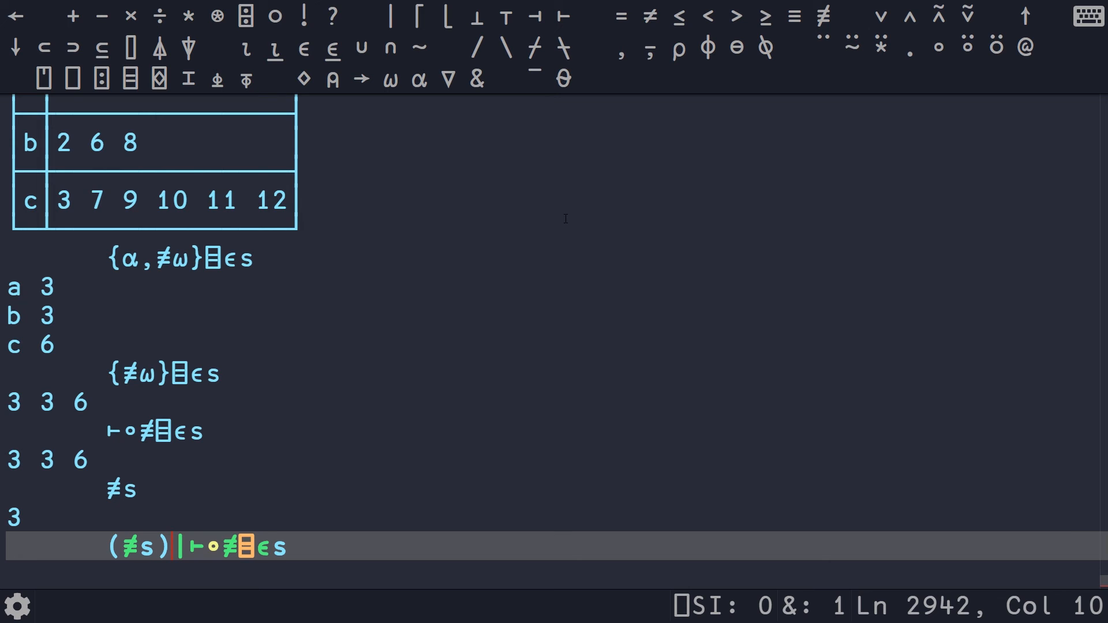
key("End")
key("Return")
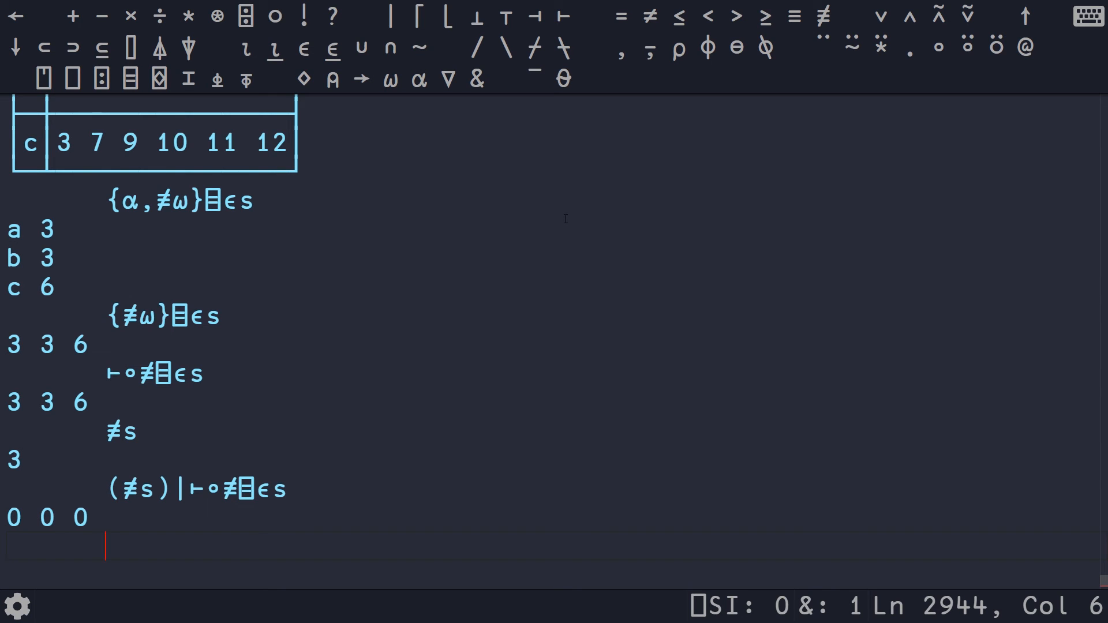
- Prefix 0= to get 1 1 1, then ∧/ to reduce the check to a single 1
key("ctrl+shift+BackSpace")
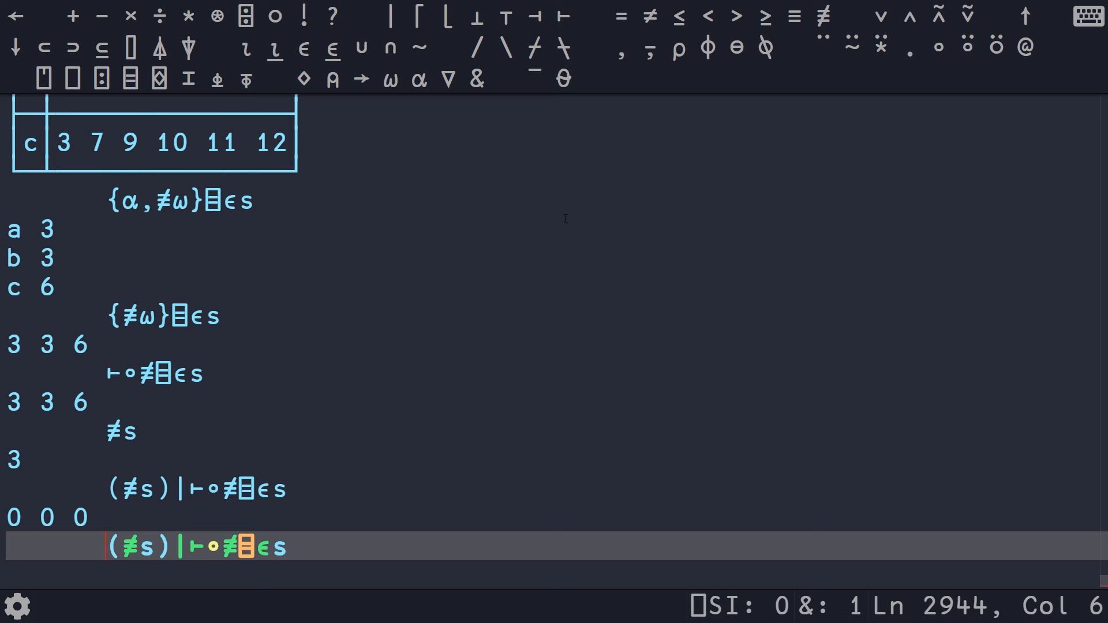
type("0=")
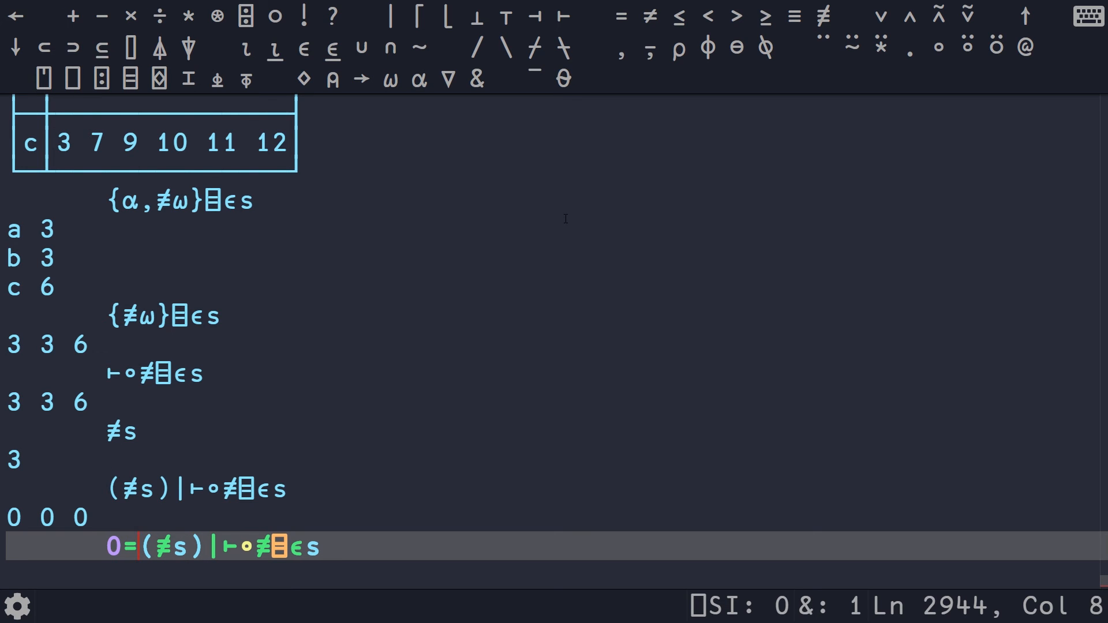
key("Return")
key("ctrl+shift+BackSpace")
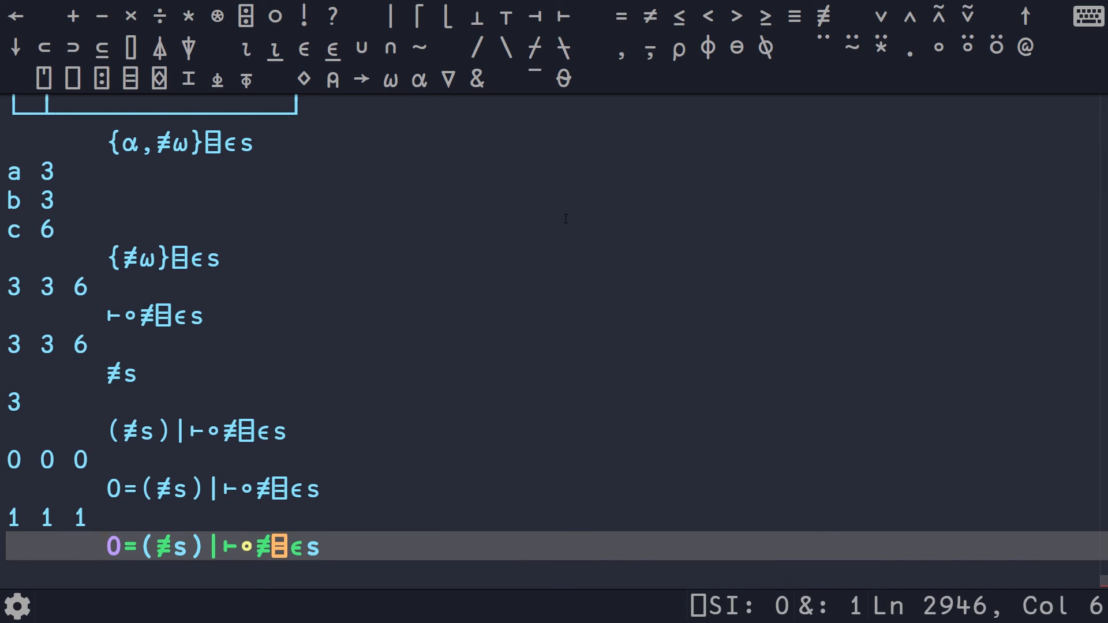
type("∧/")
key("Left")
key("Left")
key("Right")
key("shift+Up")
key("shift+Left")
key("shift+Left")
key("shift+Left")
key("shift+Left")
key("Down")
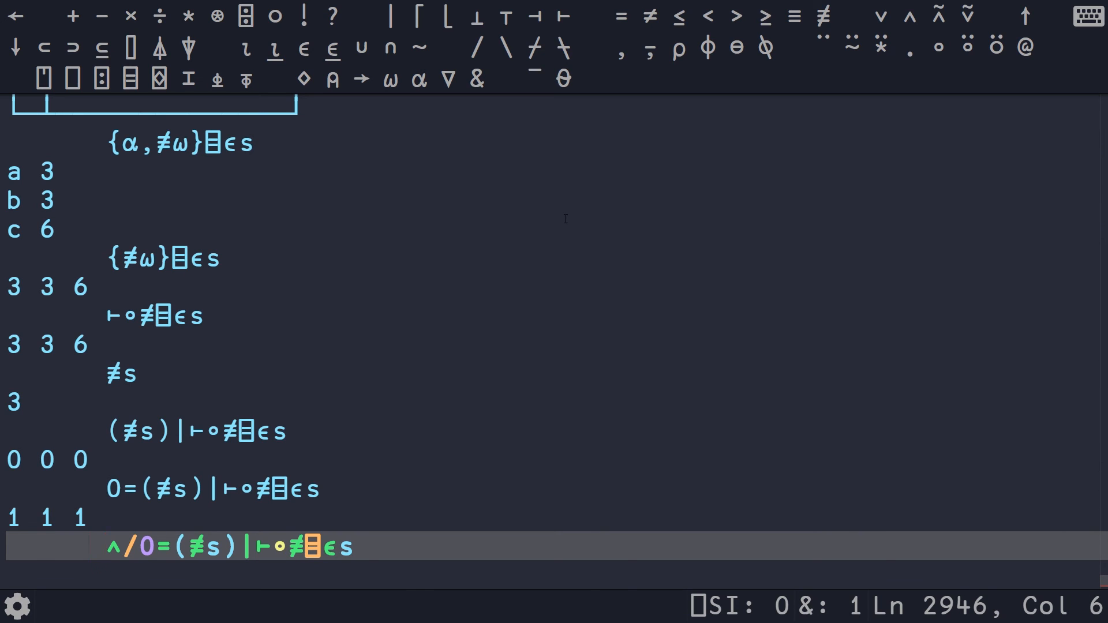
key("End")
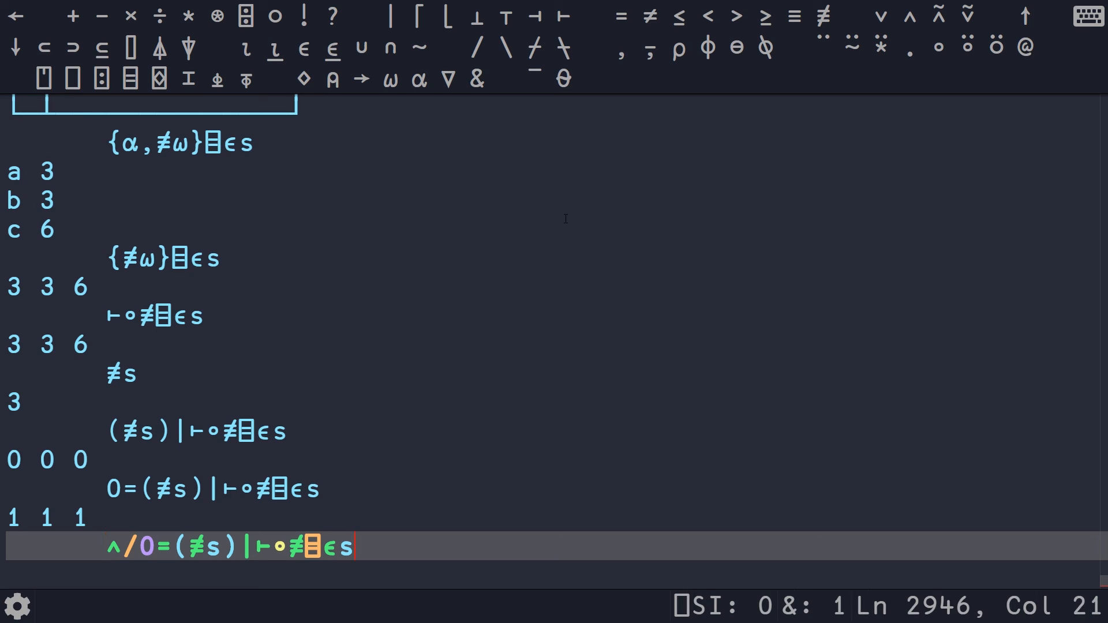
key("Return")
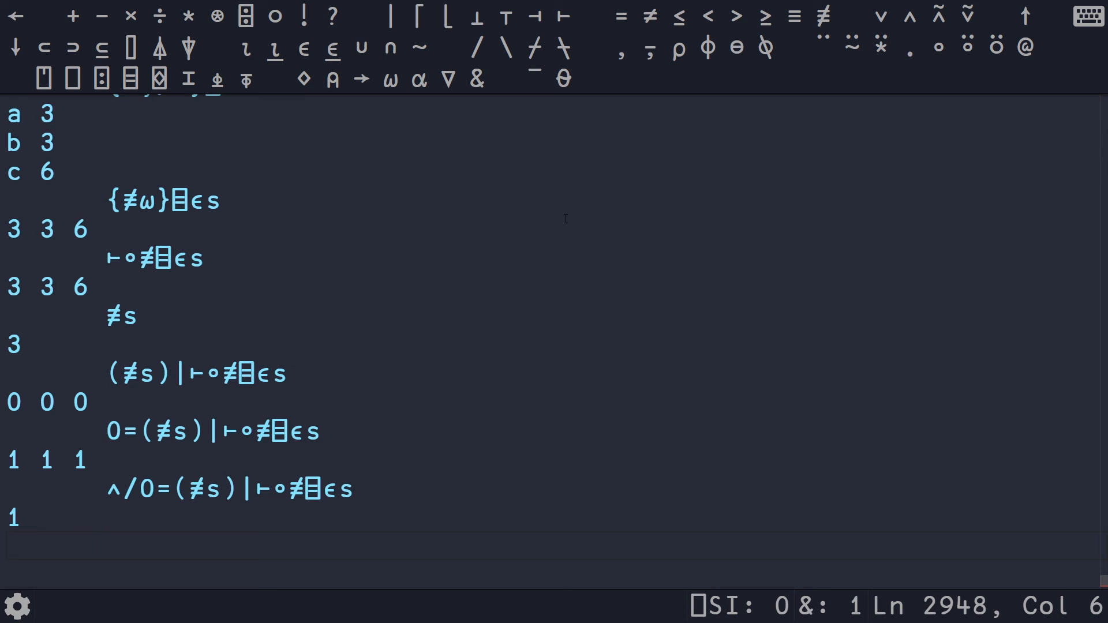
type("solve ← {")
- Move the tested expression after solve ← and wrap it in function braces
key("BackSpace")
key("shift+Home")
key("ctrl+x")
key("ctrl+shift+BackSpace")
key("Home")
key("ctrl+v")
type("{")
key("End")
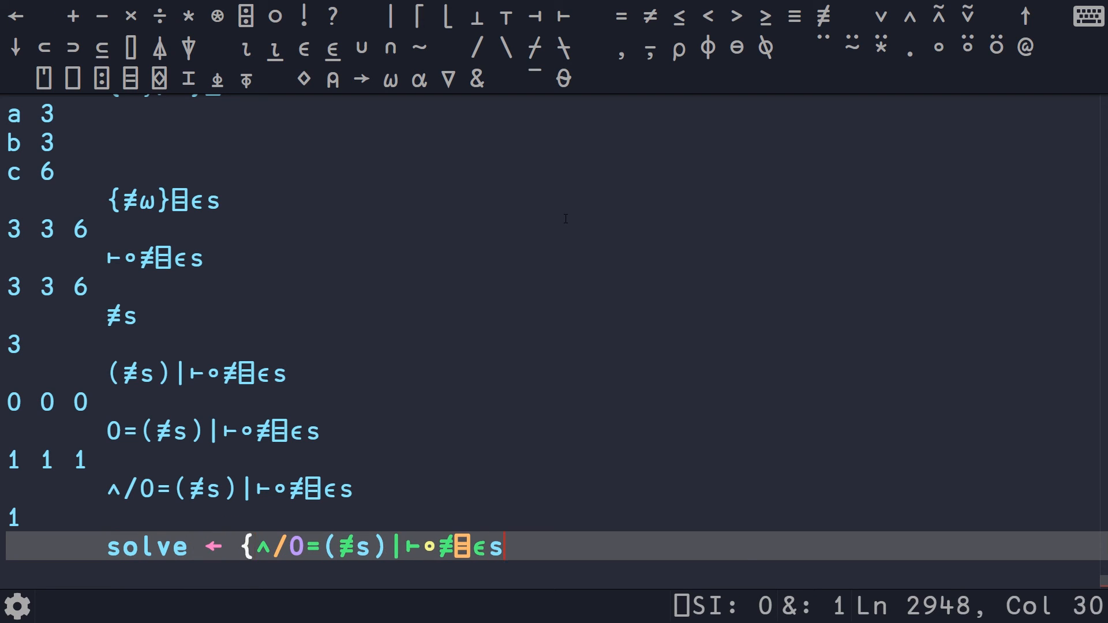
type("}")
- Replace both s arguments with ⍵, submit solve ← {∧/0=(≢⍵)|⊢∘≢⌸∊⍵}, and confirm solve s gives 1
key("BackSpace")
type("⌈")
key("BackSpace")
type("⍵")
key("End")
key("Left")
key("Left")
key("Left")
key("Left")
key("Left")
key("Left")
key("Left")
key("Left")
key("Delete")
type("⍵")
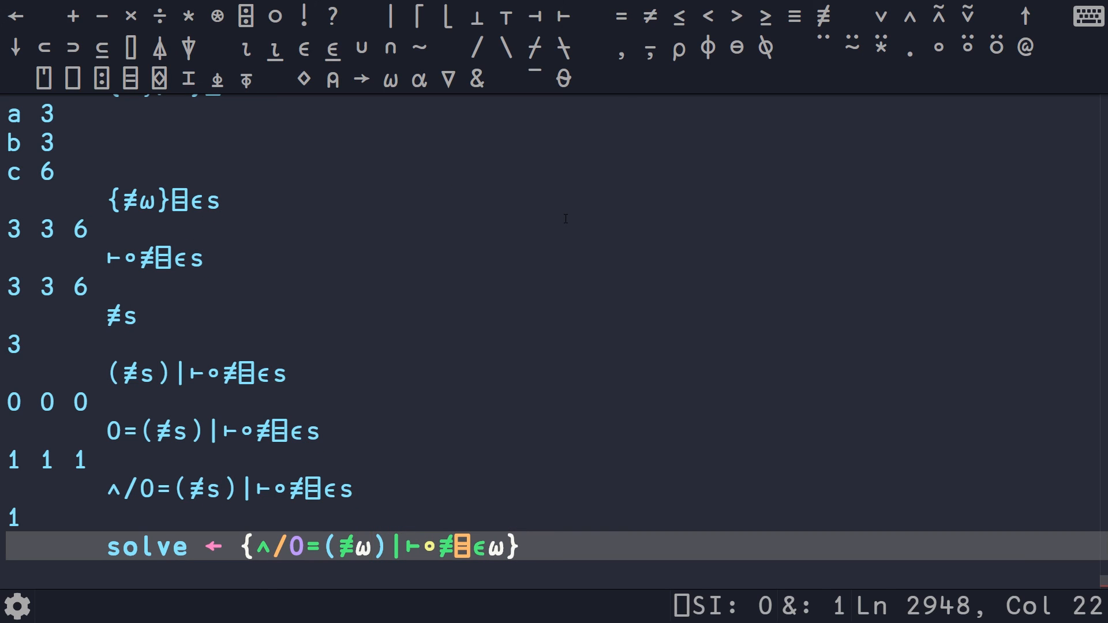
key("End")
key("Return")
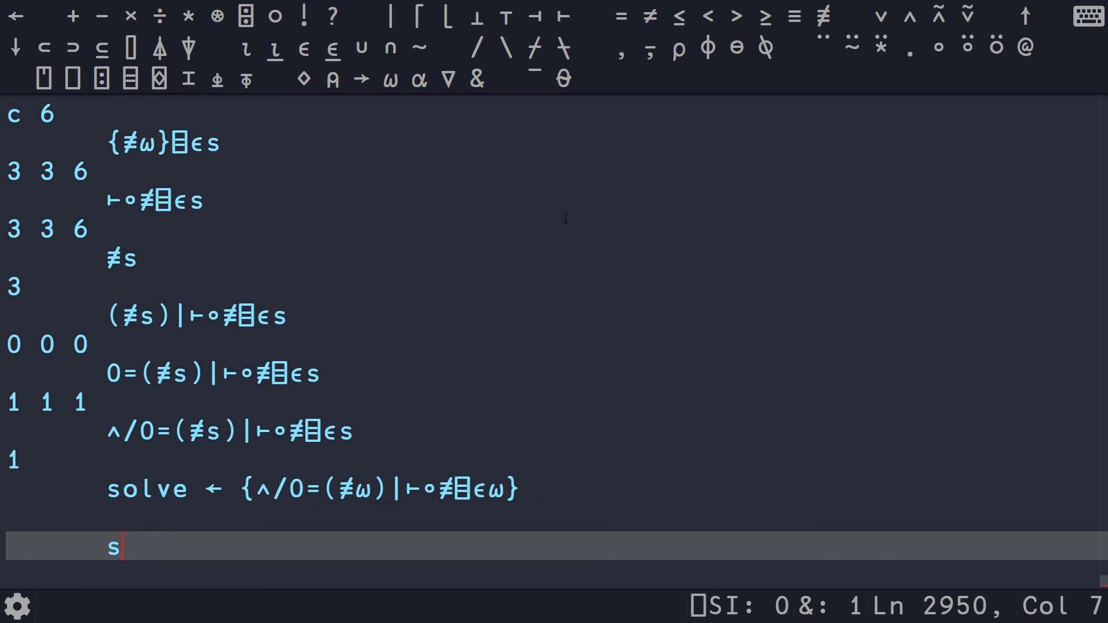
type("solve s")
key("Return")
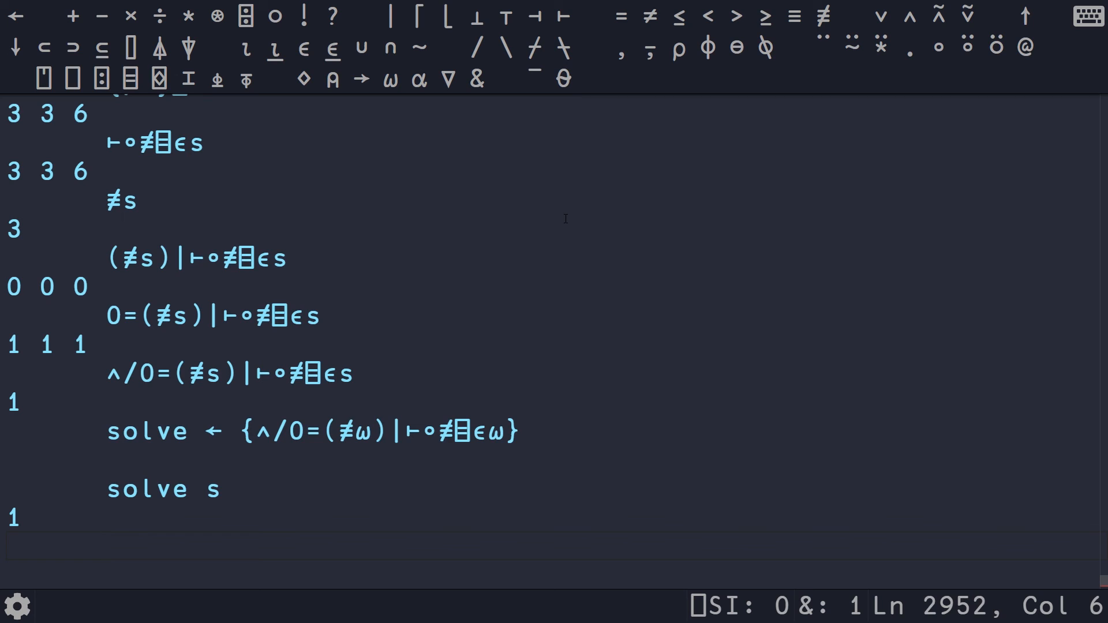
key("ctrl+shift+BackSpace")
key("ctrl+shift+BackSpace")
key("ctrl+shift+BackSpace")
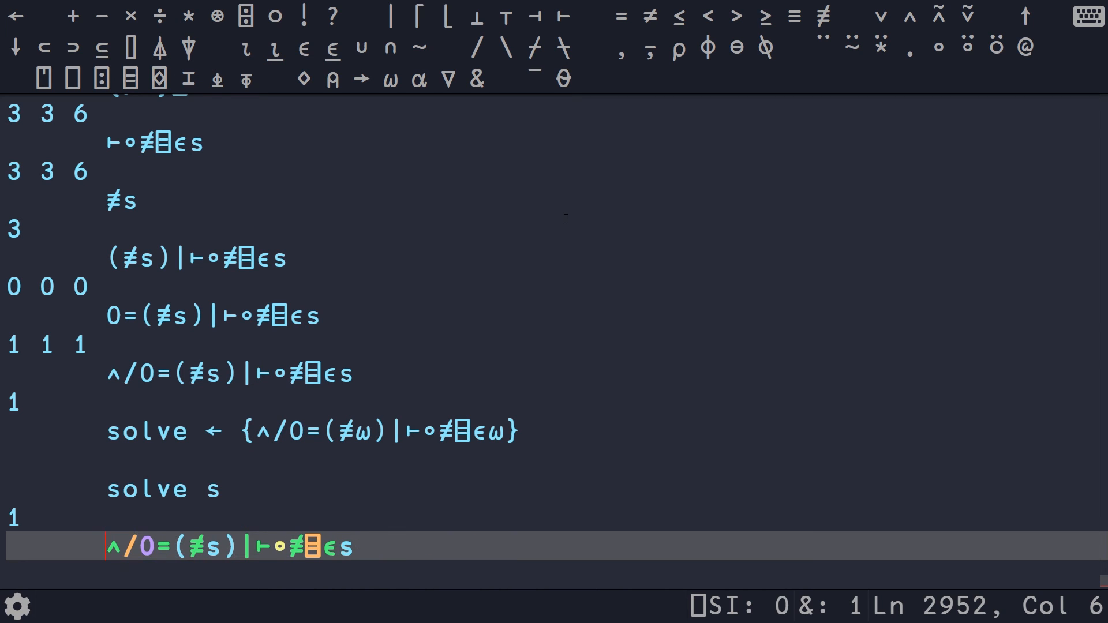
- Review the length part (≢s) and the frequency part ⊢∘≢⌸∊s around the residue symbol
key("Right")
key("Right")
key("Right")
key("Right")
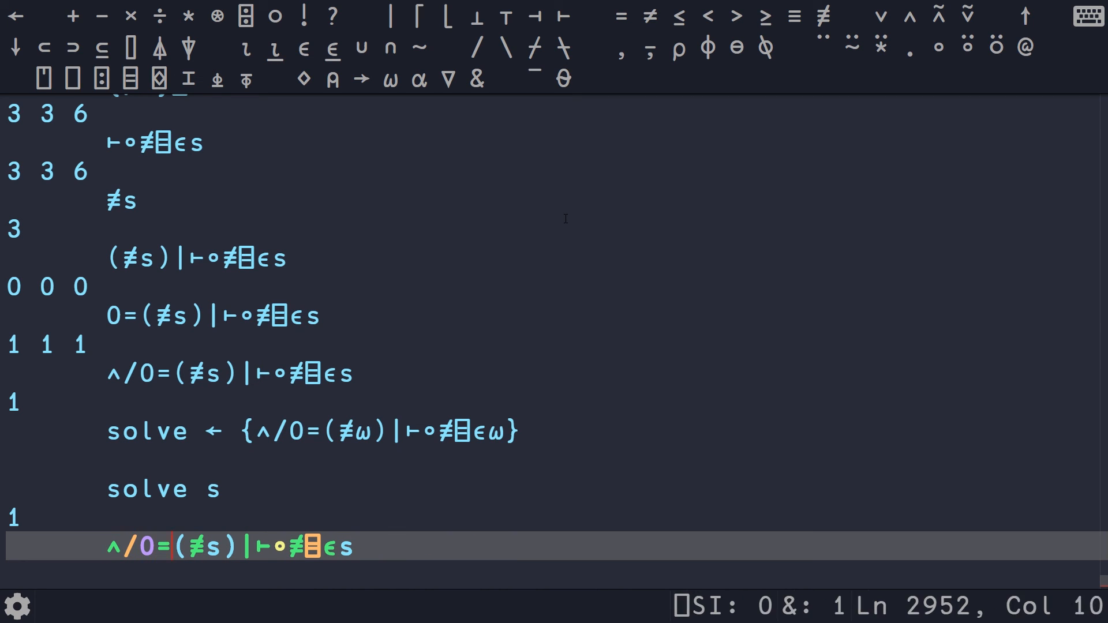
key("shift+End")
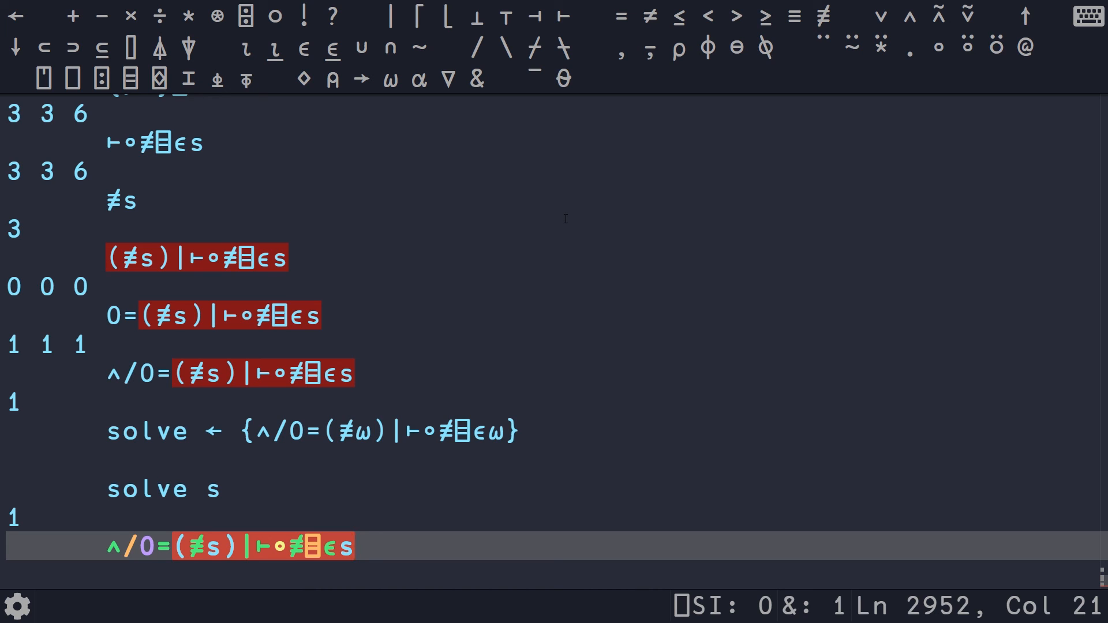
key("Left")
key("Left")
key("shift+Right")
key("shift+Right")
key("shift+Right")
key("shift+Right")
key("Right")
key("shift+End")
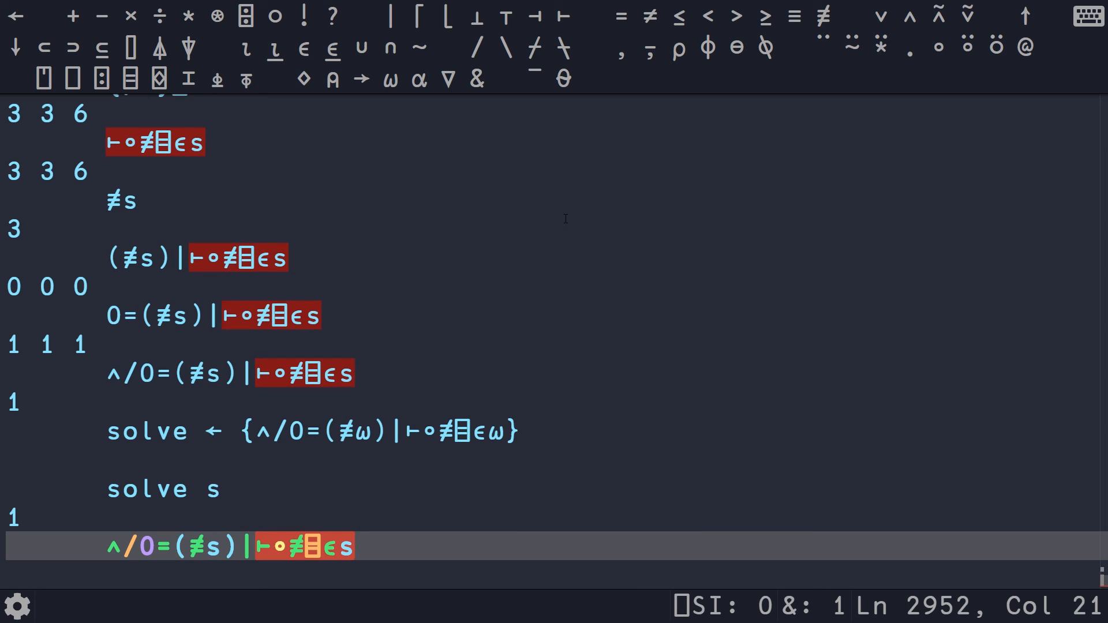
key("Left")
key("Left")
key("Left")
key("Left")
key("End")
key("Left")
key("Left")
key("Left")
key("Left")
key("Left")
key("shift+Left")
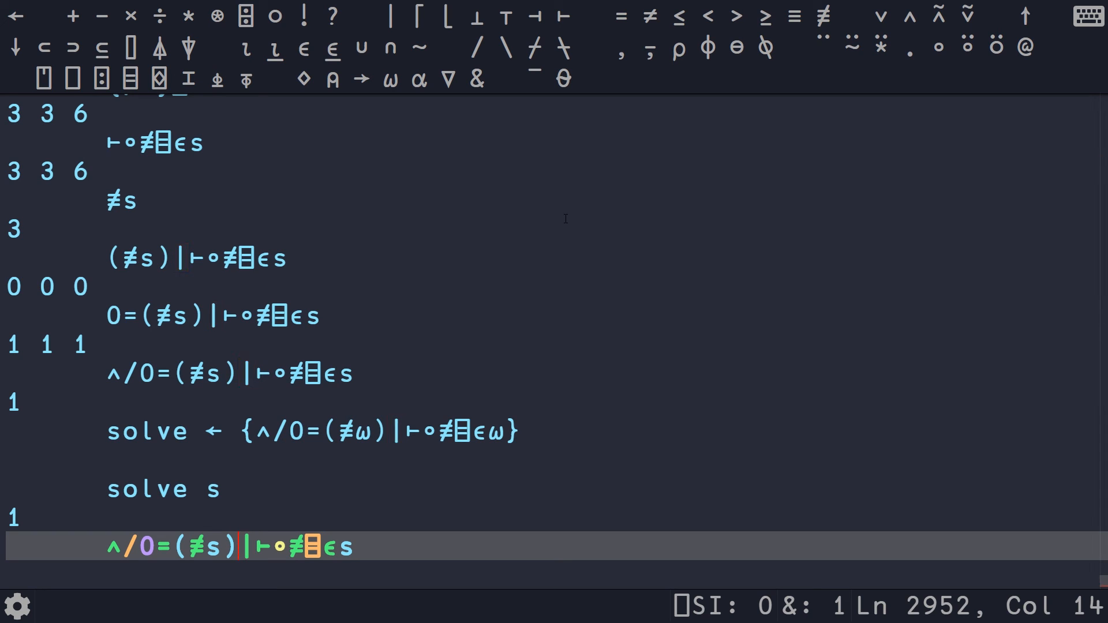
- Drop s from the length part and remove the parenthesis after ≢ to start forming the fork ≢|⊢∘≢⌸∊
key("Left")
key("Left")
key("Delete")
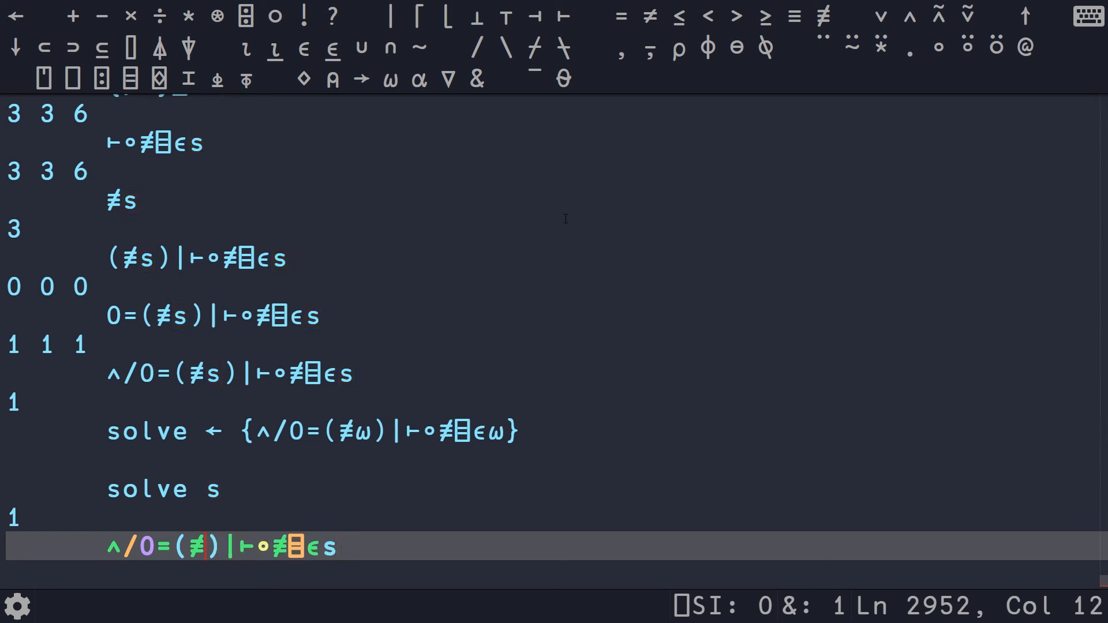
key("End")
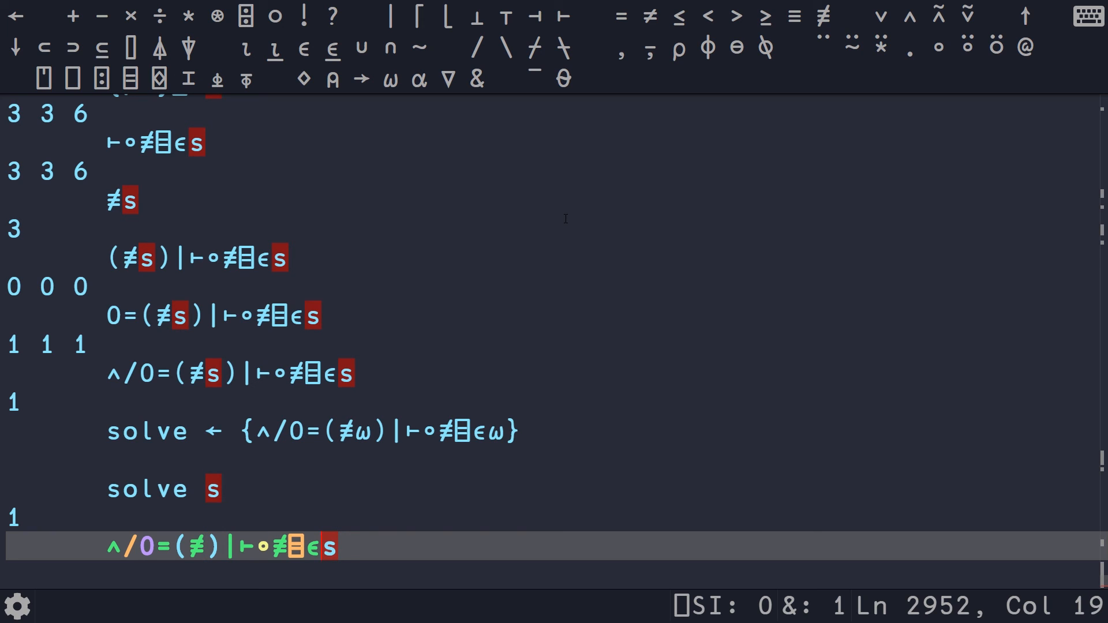
type(")")
key("Left")
key("Left")
key("Left")
key("Left")
key("Left")
key("Left")
key("BackSpace")
key("Right")
key("Right")
key("Left")
key("Right")
key("Right")
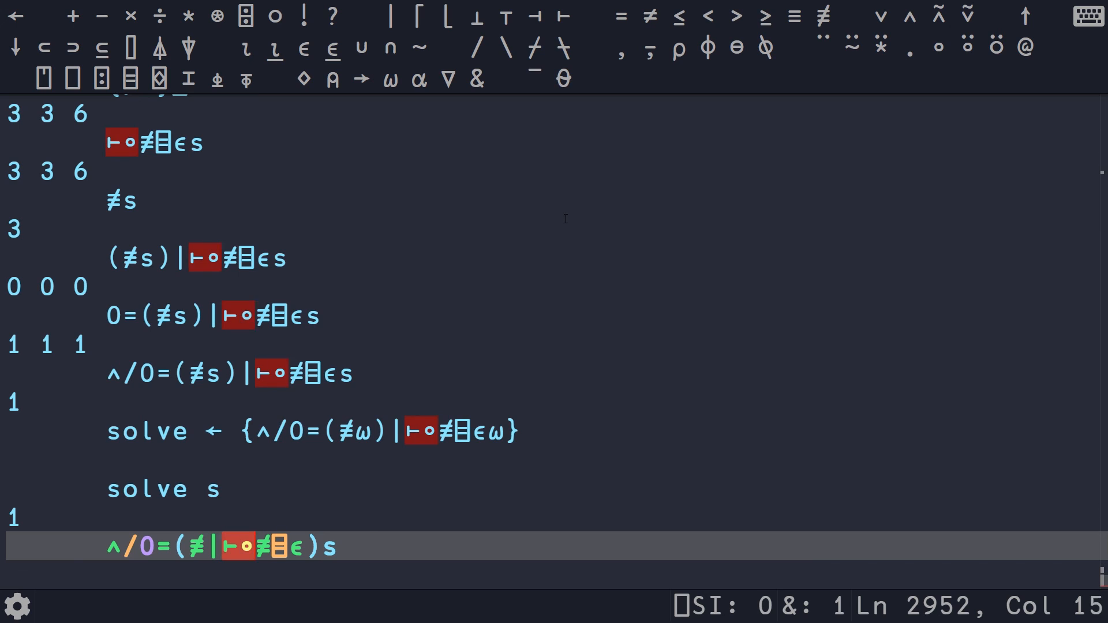
key("Right")
key("Right")
key("Right")
key("Left")
key("shift+Left")
key("shift+Left")
key("shift+Left")
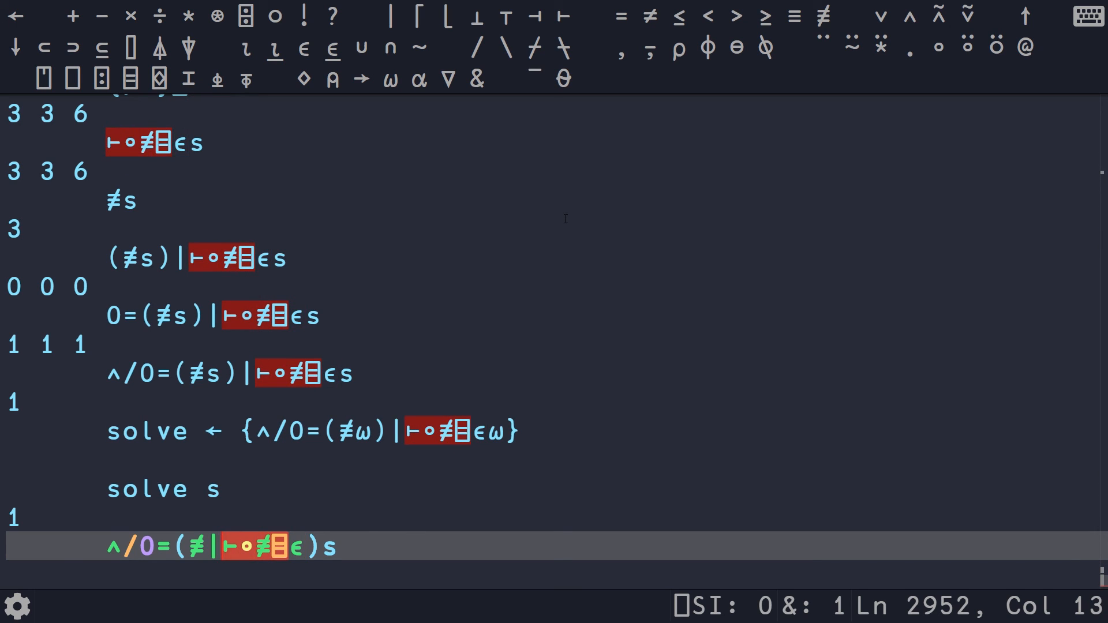
key("Right")
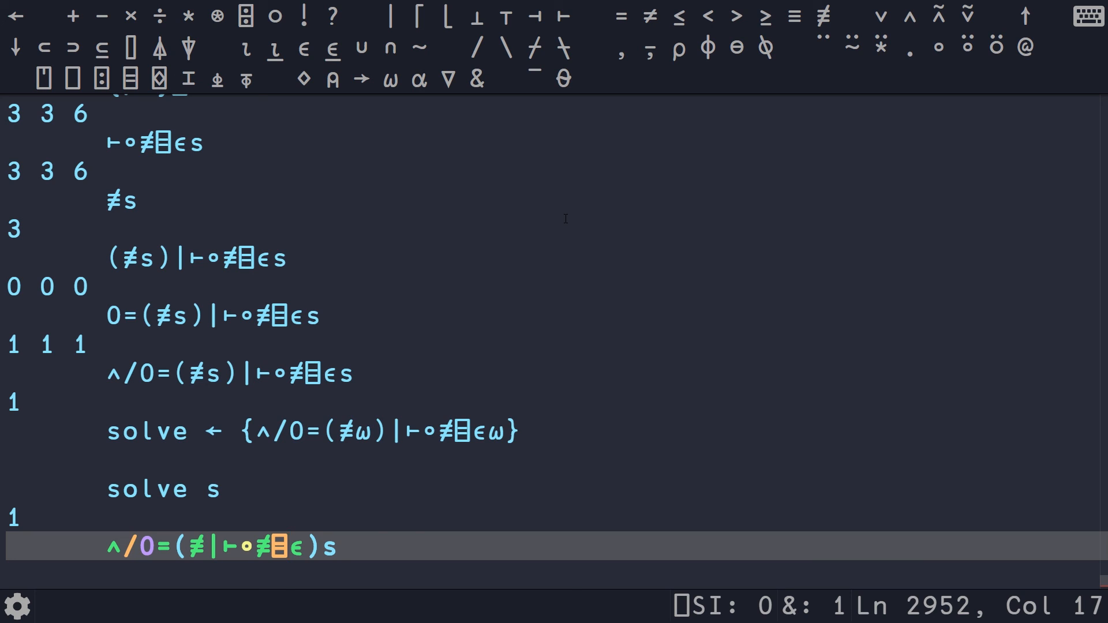
type("∘")
- Compose the train as ⊢∘≢⌸∘∊ and evaluate ∧/0=(≢|⊢∘≢⌸∘∊)s, giving 1
key("Left")
key("Left")
key("Left")
key("Left")
key("Left")
key("shift+Right")
key("shift+Right")
key("shift+Right")
key("shift+Right")
key("shift+Right")
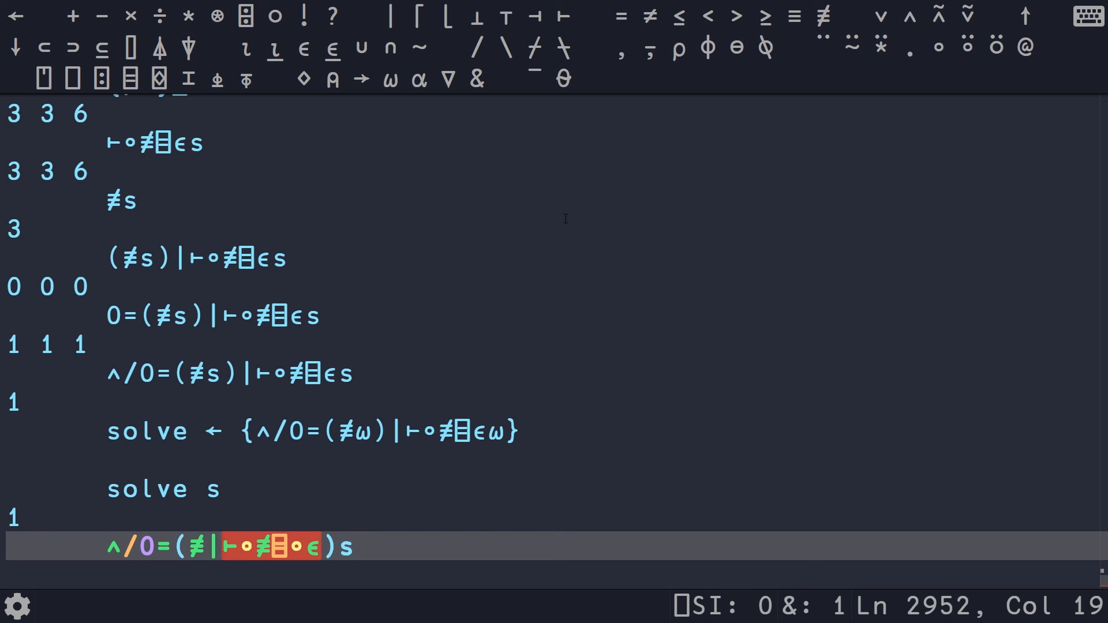
key("Left")
key("Left")
key("End")
key("Left")
key("Left")
key("Left")
key("Left")
key("Left")
key("Left")
key("Left")
key("Left")
key("Left")
key("End")
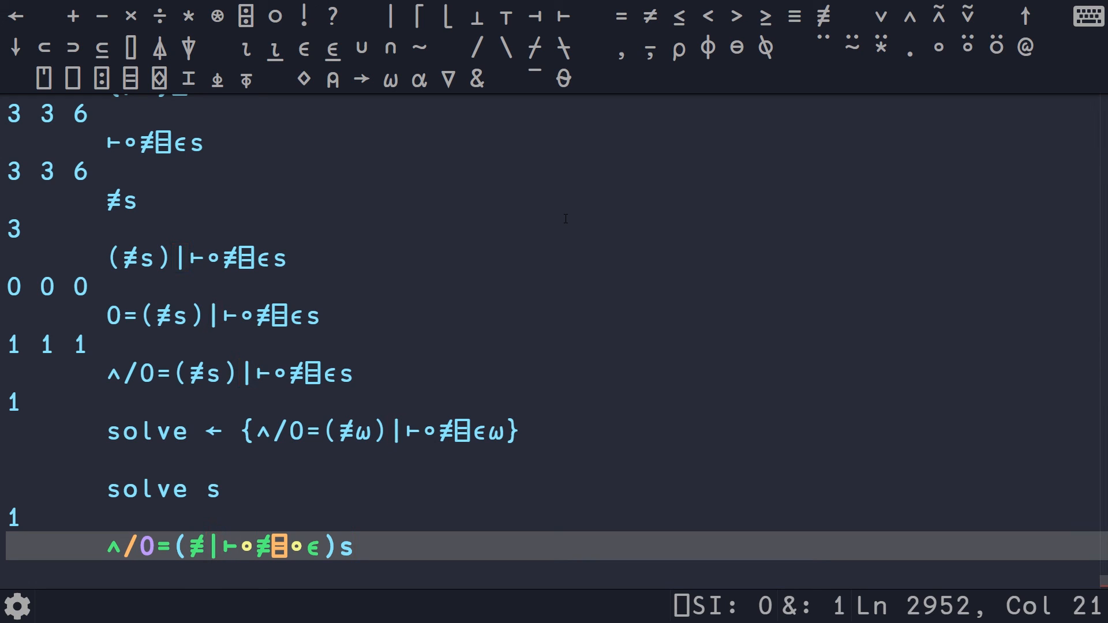
key("Return")
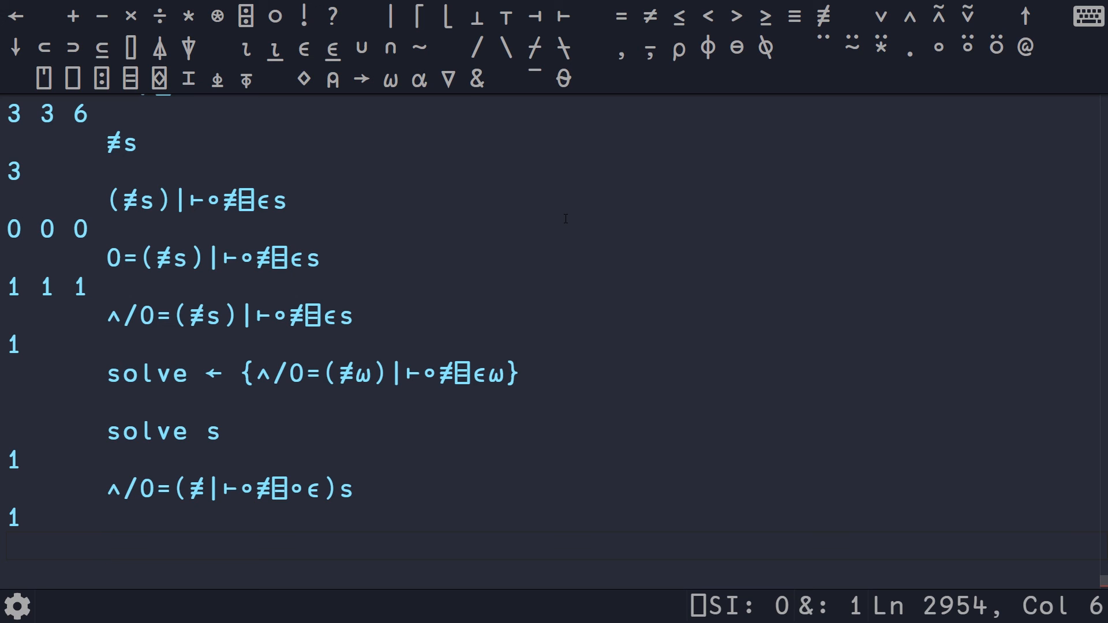
- Recall the line, drop the trailing s and submit solve ← ∧/0=(≢|⊢∘≢⌸∘∊), then recall it after rejection
key("ctrl+shift+BackSpace")
type("solv")
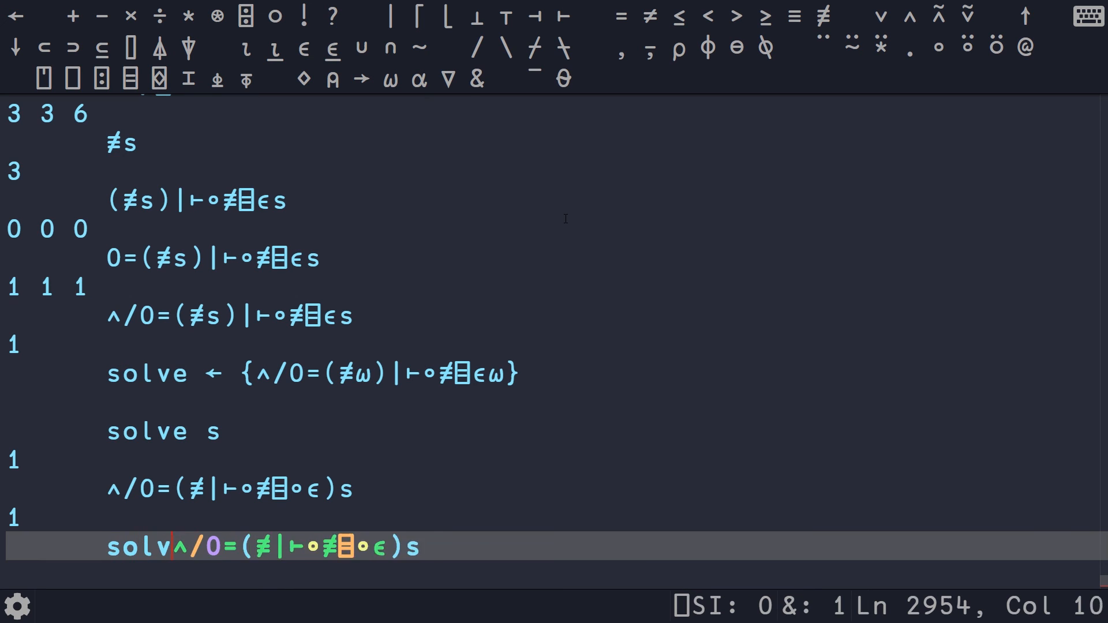
type("e ←")
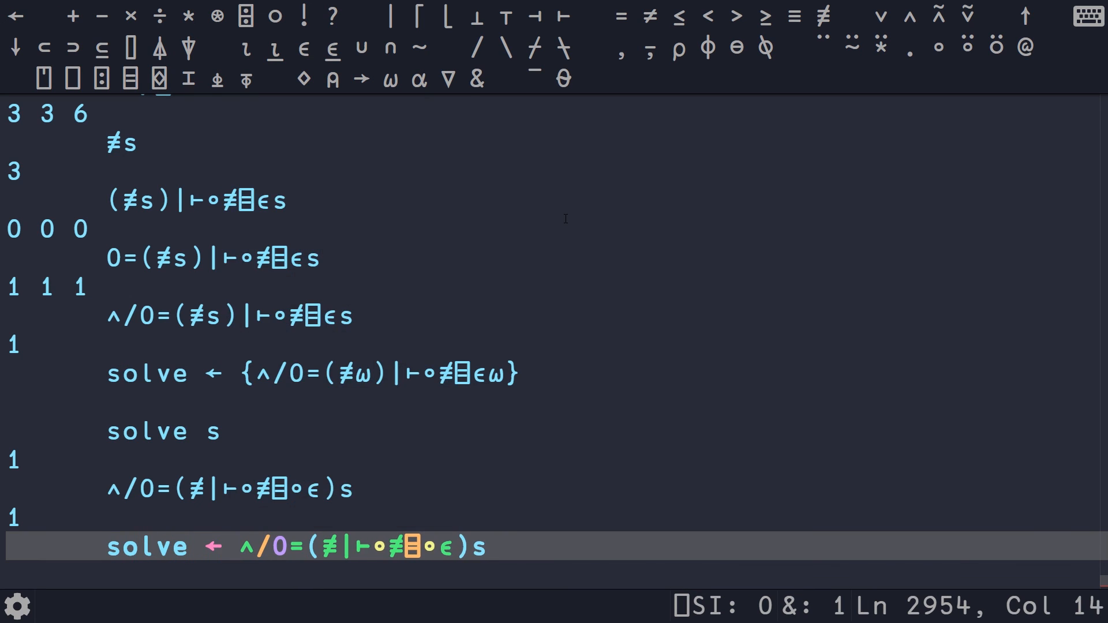
key("End")
key("BackSpace")
key("Return")
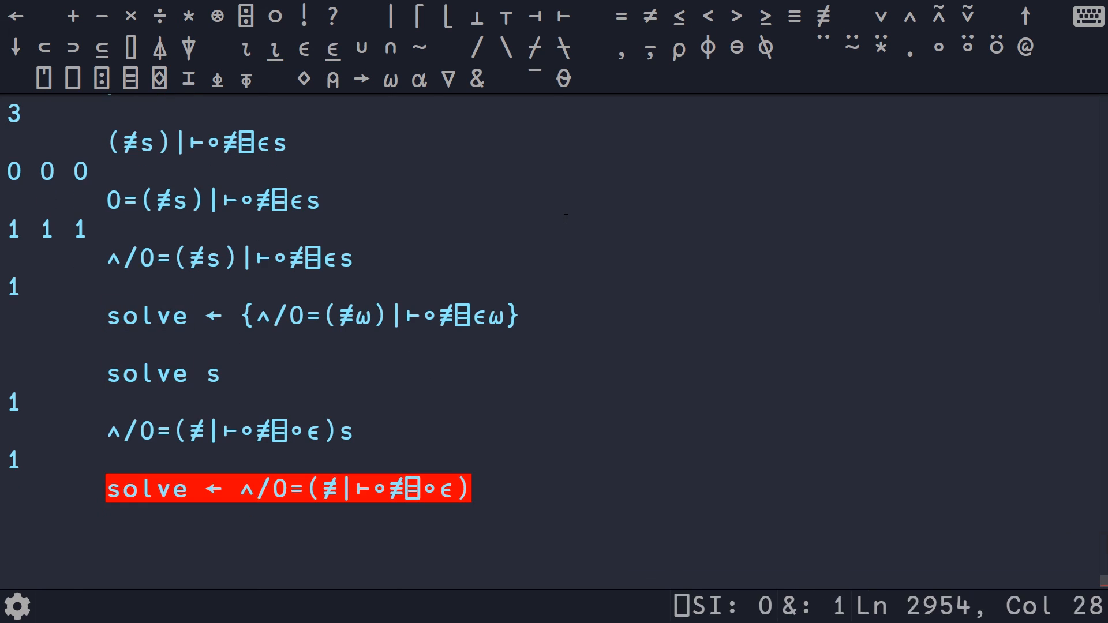
key("Return")
key("Return")
key("ctrl+shift+BackSpace")
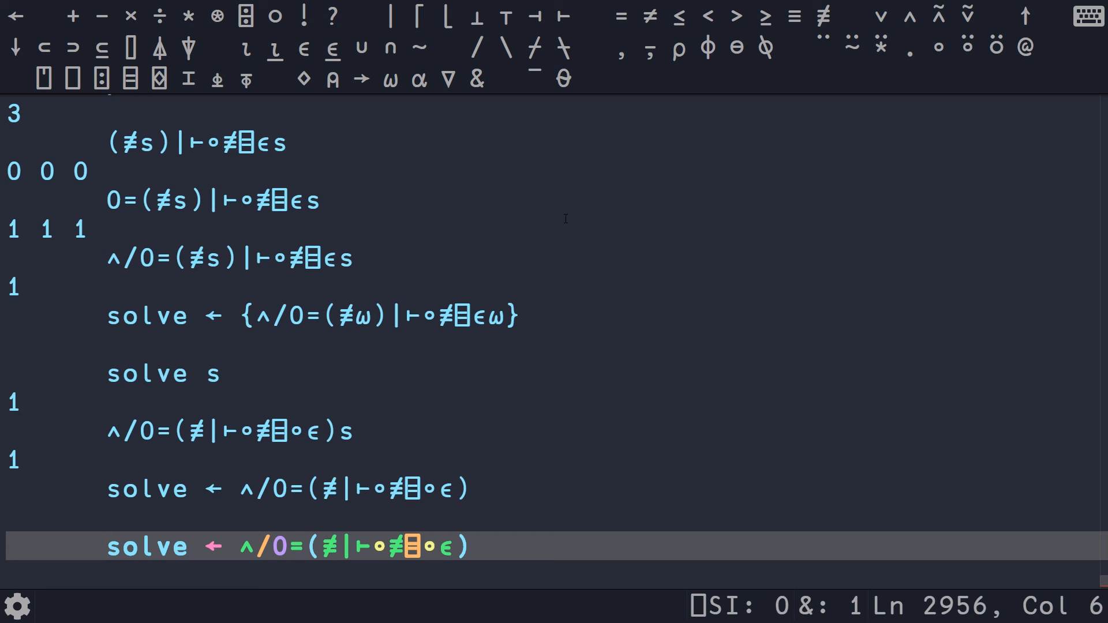